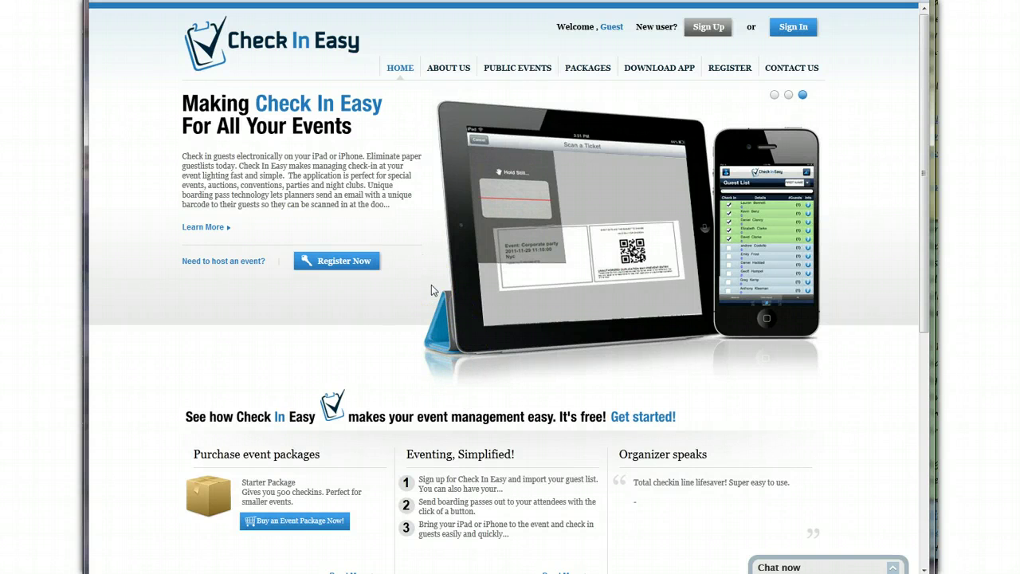
Register a Company Demo account with username Testingdemo, a password, e-mail and security code; accept the terms, submit, and dismiss the password-saving prompt
{"action": "left_click", "coordinate": [352, 263]}
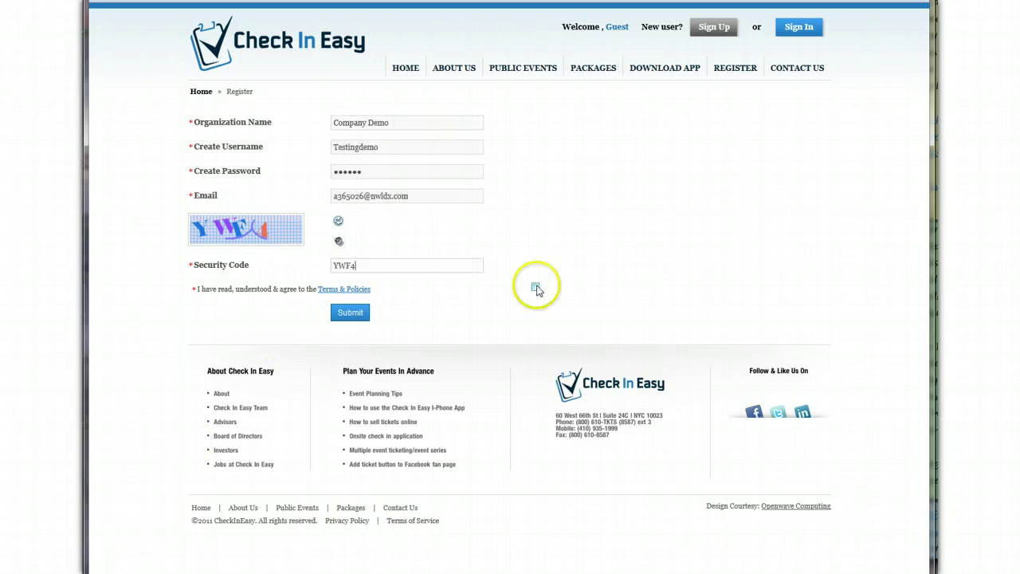
{"action": "left_click", "coordinate": [535, 286]}
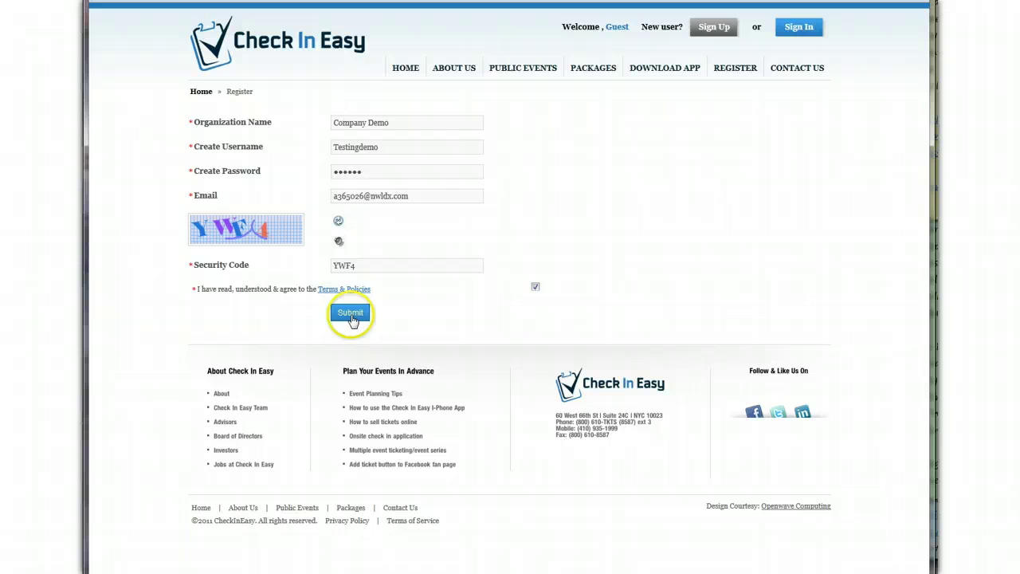
{"action": "left_click", "coordinate": [352, 317]}
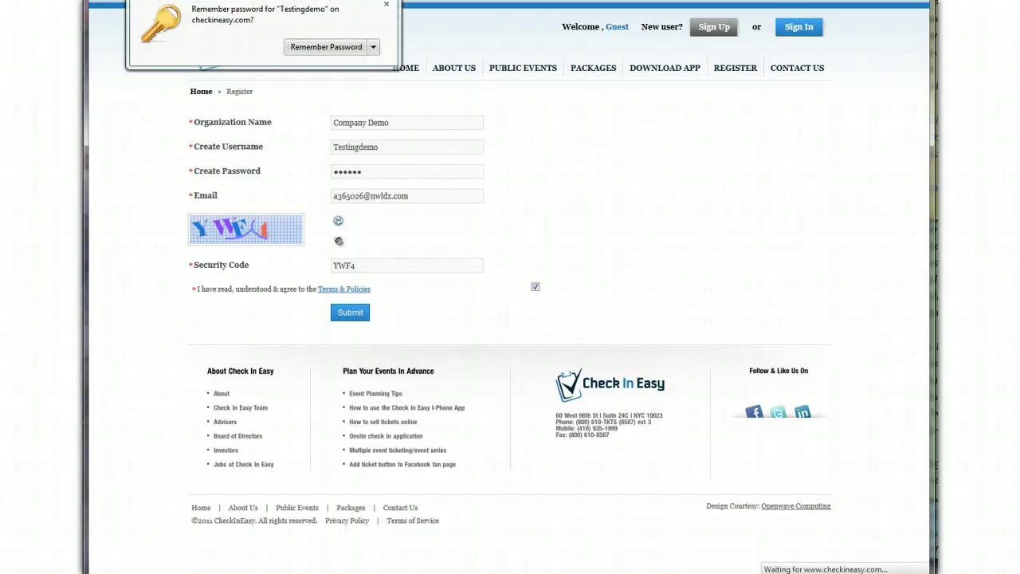
{"action": "left_click", "coordinate": [386, 4]}
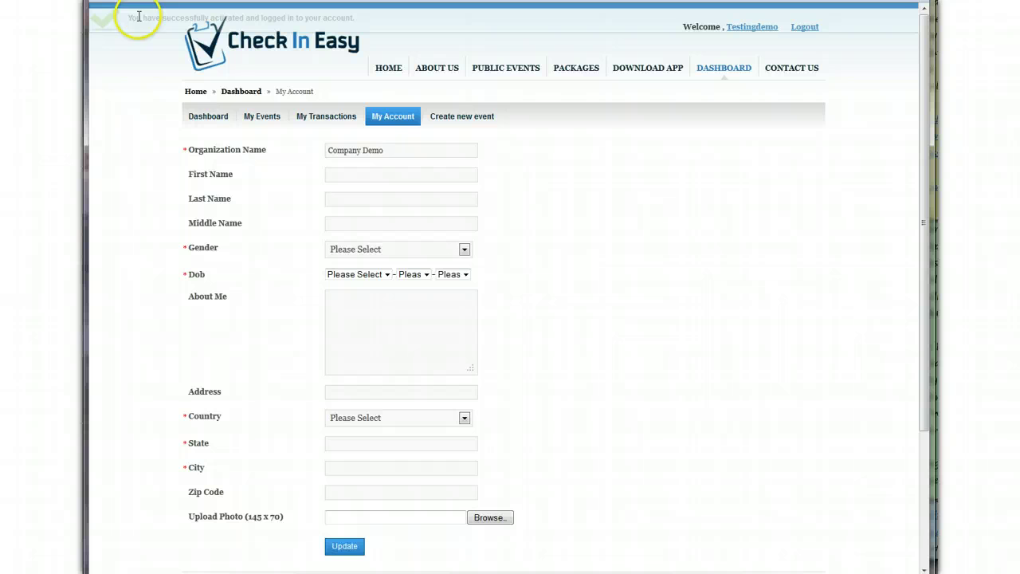
Set the gender to Male in the account profile
{"action": "left_click_drag", "start_coordinate": [137, 17], "coordinate": [351, 15]}
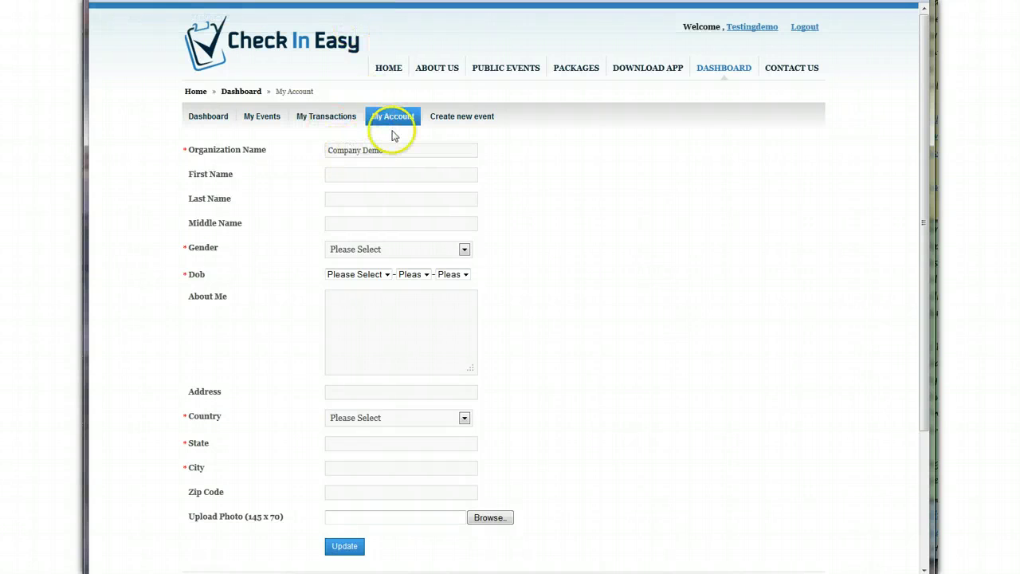
{"action": "scroll", "coordinate": [489, 175], "scroll_direction": "down", "scroll_amount": 2}
{"action": "scroll", "coordinate": [525, 193], "scroll_direction": "up", "scroll_amount": 1}
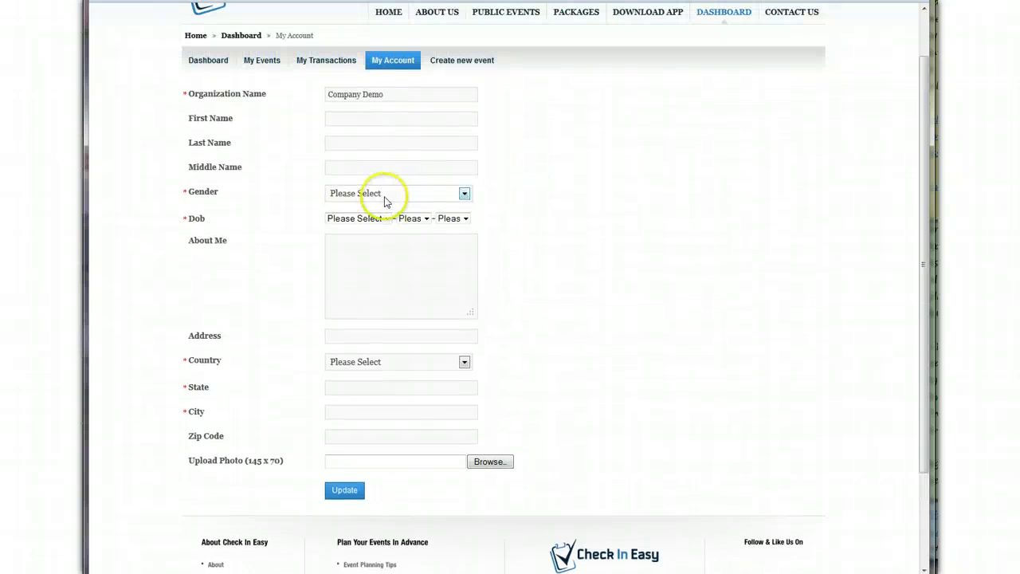
{"action": "left_click", "coordinate": [386, 196]}
{"action": "left_click", "coordinate": [373, 219]}
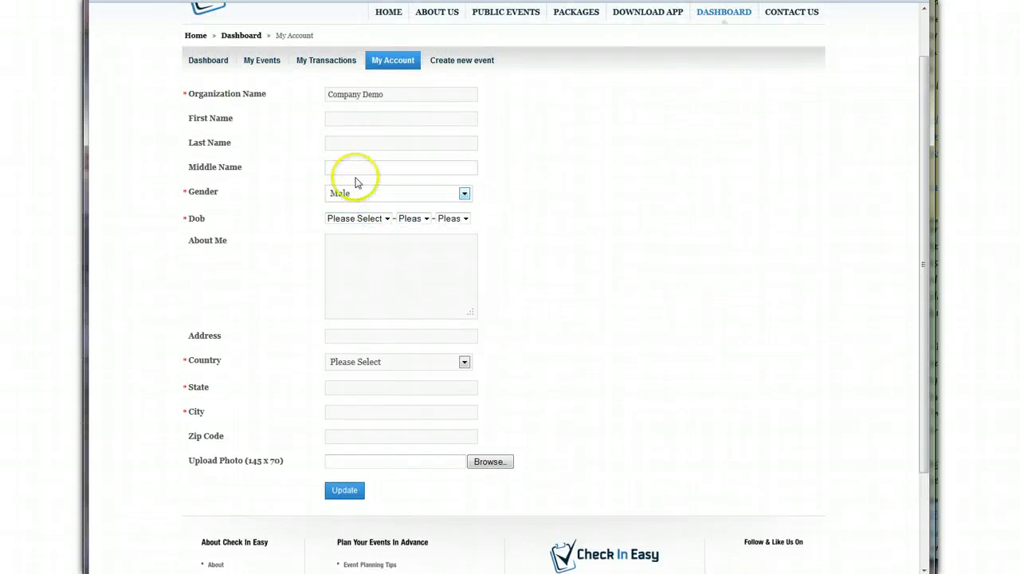
Choose the month, day and year of the date of birth in the account profile
{"action": "left_click", "coordinate": [359, 218]}
{"action": "left_click", "coordinate": [353, 249]}
{"action": "left_click", "coordinate": [425, 219]}
{"action": "left_click", "coordinate": [399, 241]}
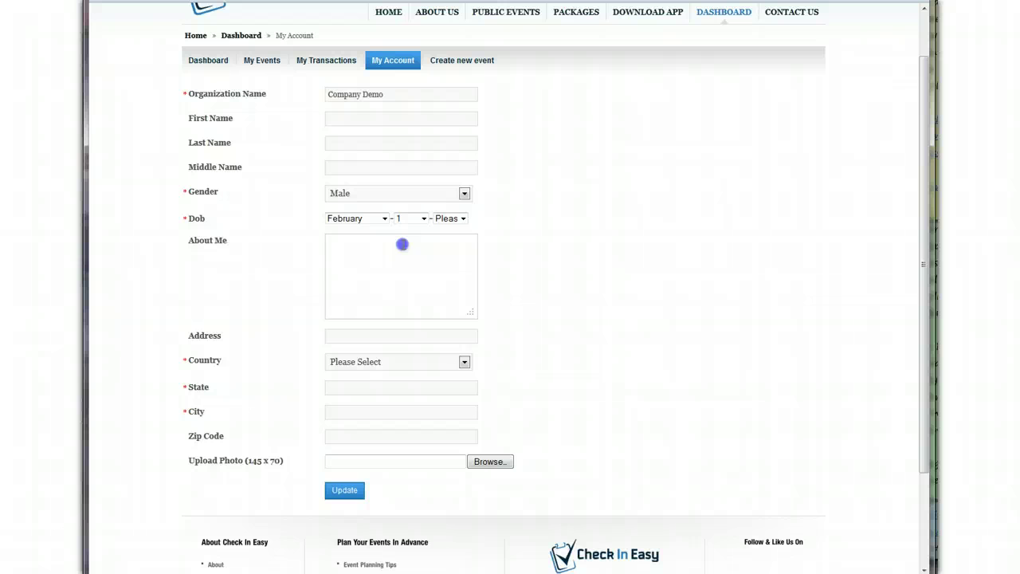
{"action": "left_click", "coordinate": [448, 219]}
{"action": "scroll", "coordinate": [446, 327], "scroll_direction": "down", "scroll_amount": 7}
{"action": "scroll", "coordinate": [447, 333], "scroll_direction": "down", "scroll_amount": 11}
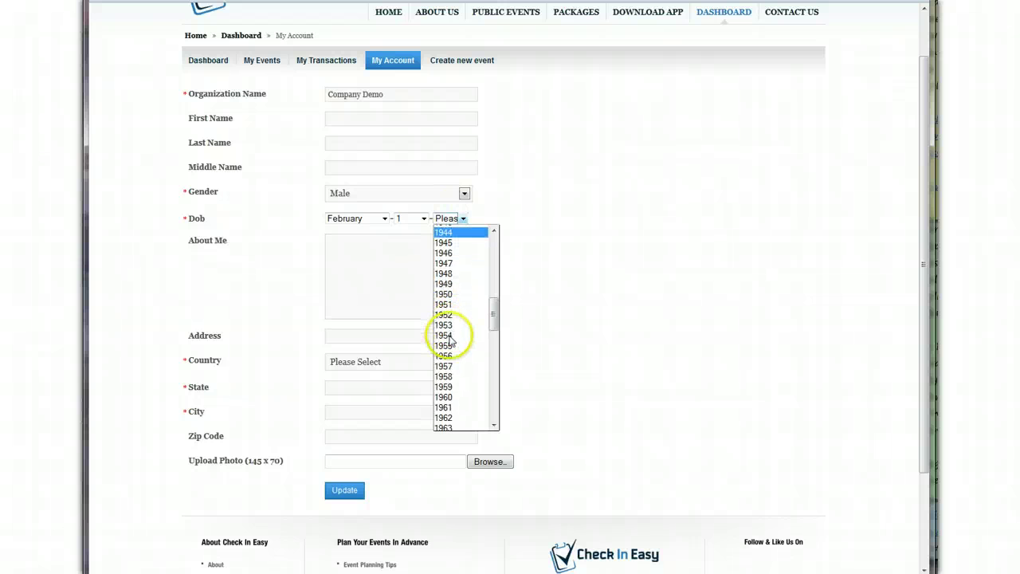
{"action": "left_click", "coordinate": [446, 338]}
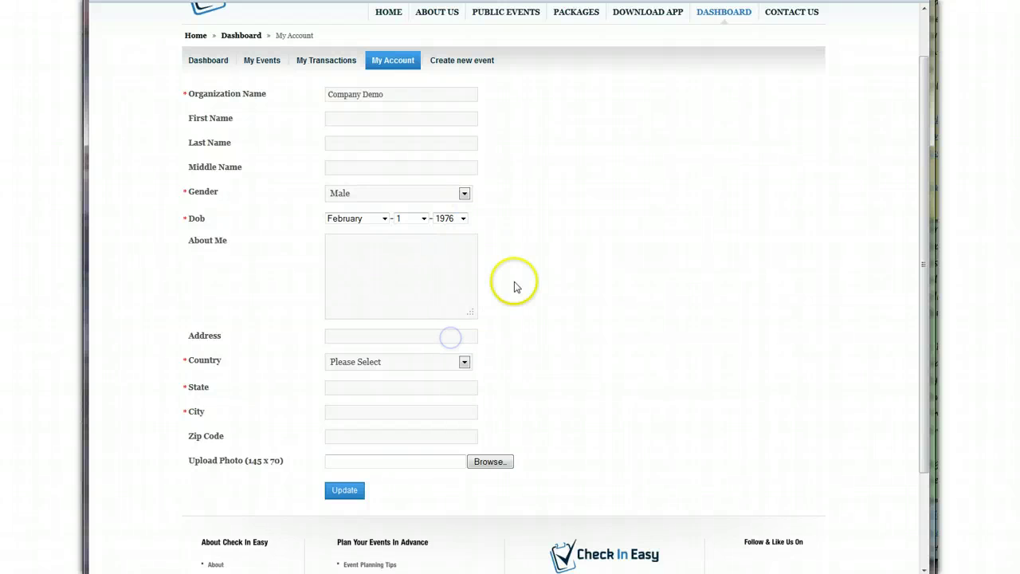
Fill in the account holder's name and postal address with United States as the country, and save the profile without a photo
{"action": "left_click", "coordinate": [387, 365]}
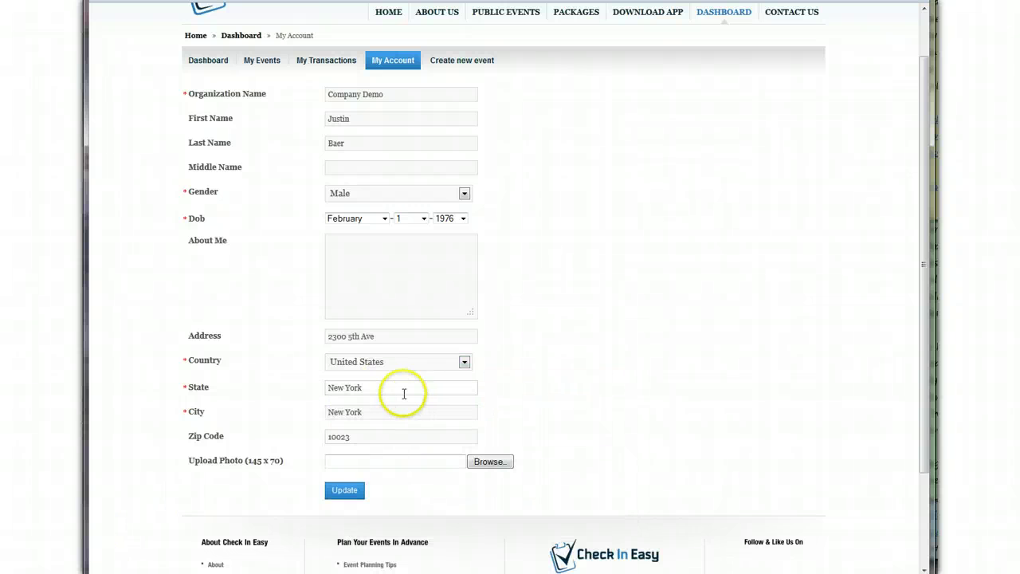
{"action": "left_click", "coordinate": [494, 466]}
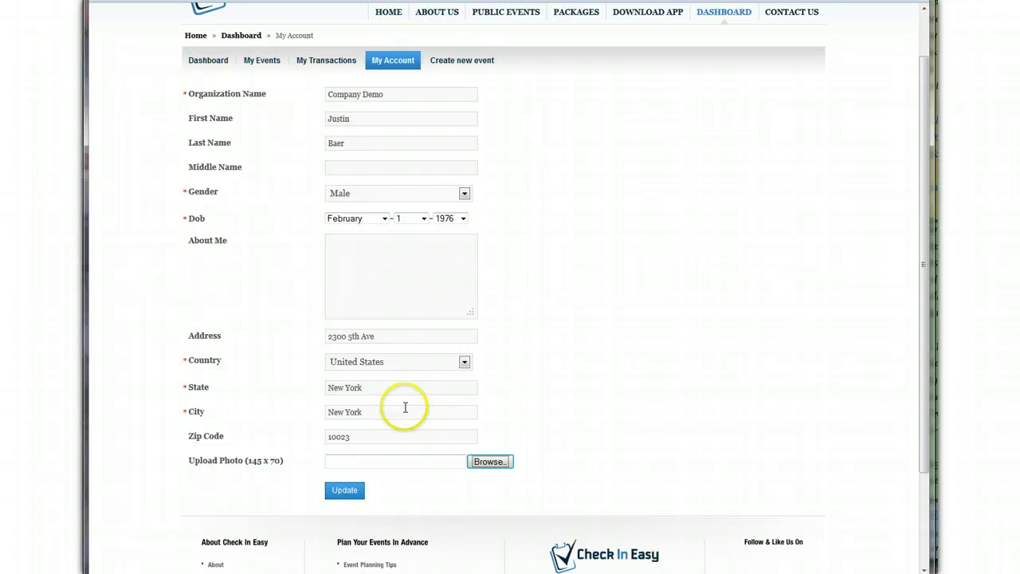
{"action": "left_click", "coordinate": [343, 490]}
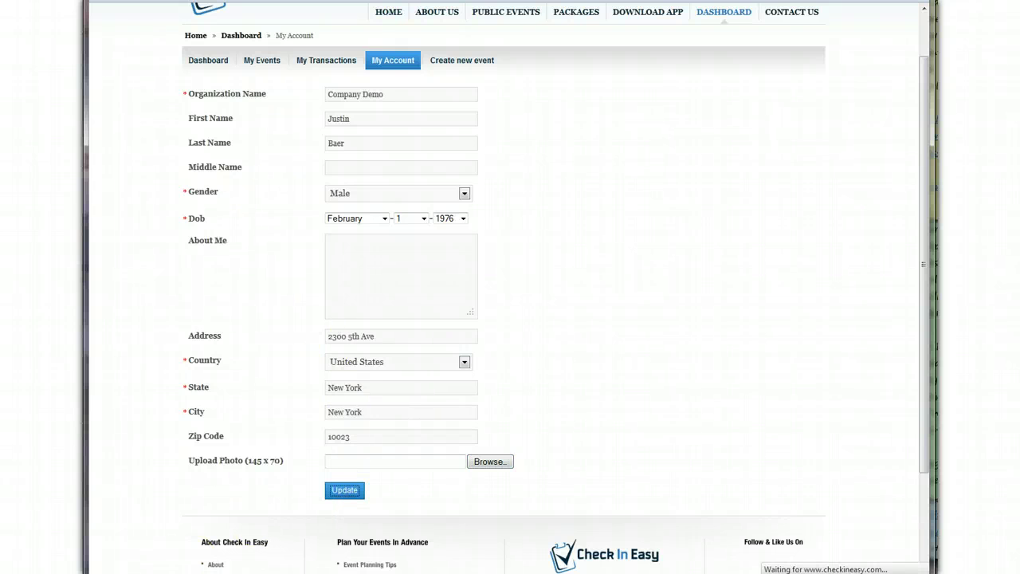
Start a new event 123 TestEvent with contact e-mail, phone and description "Event is going to be a blast and take place at the Four Season's Hotel."
{"action": "left_click", "coordinate": [462, 118]}
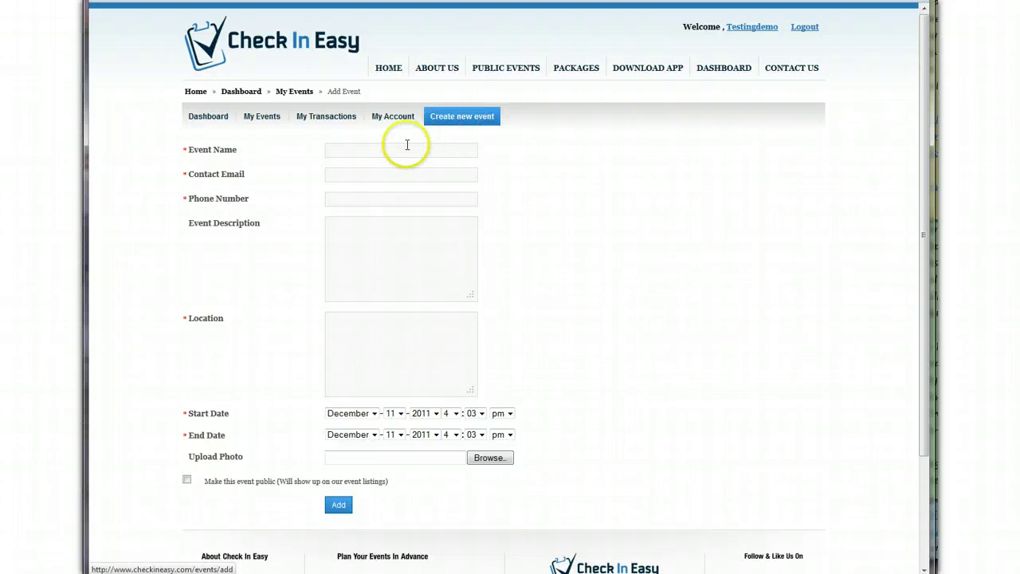
{"action": "left_click", "coordinate": [334, 151]}
{"action": "left_click", "coordinate": [373, 174]}
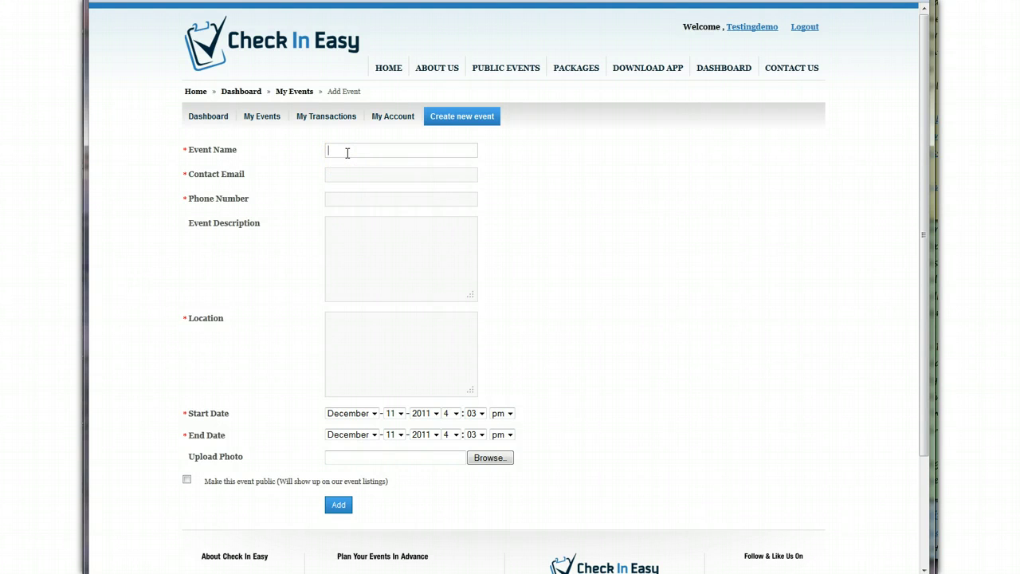
{"action": "left_click", "coordinate": [352, 173]}
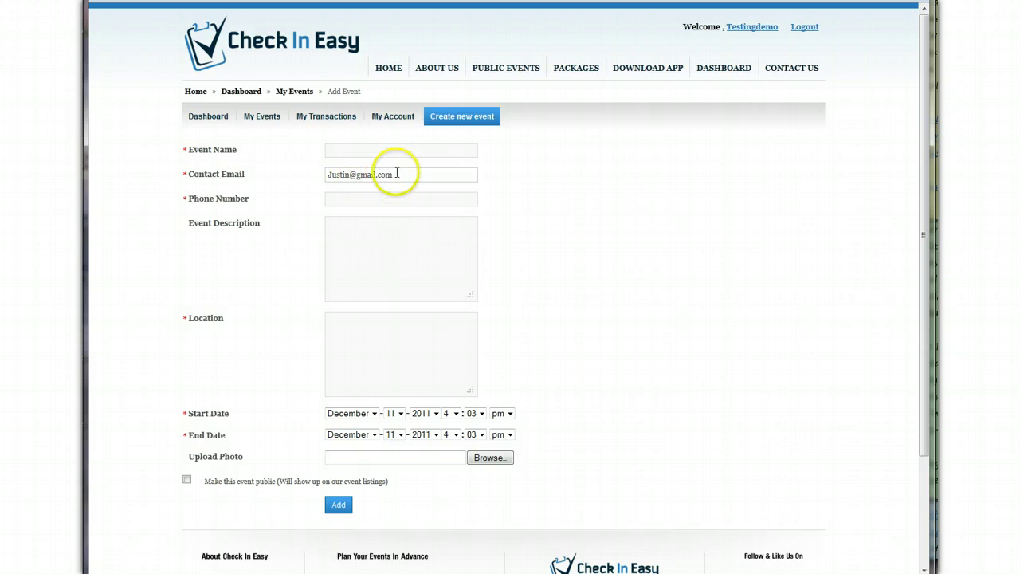
{"action": "left_click", "coordinate": [363, 149]}
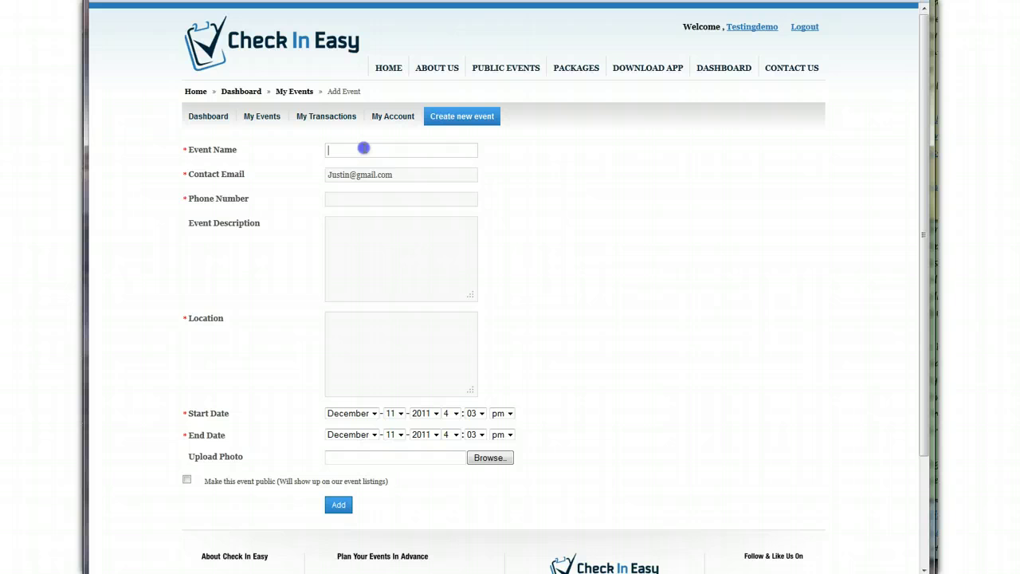
{"action": "type", "text": "123"}
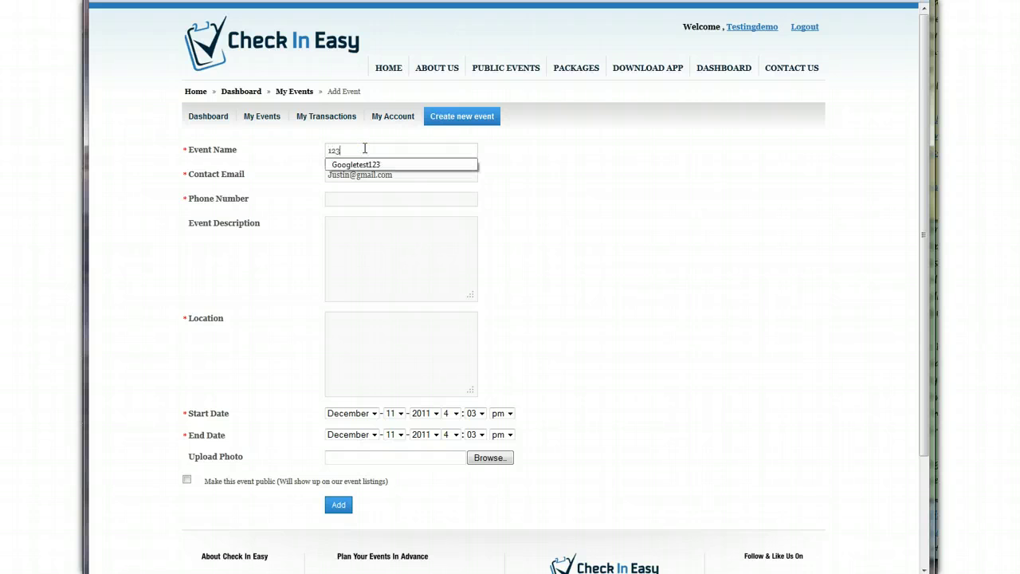
{"action": "type", "text": " TEstEvent"}
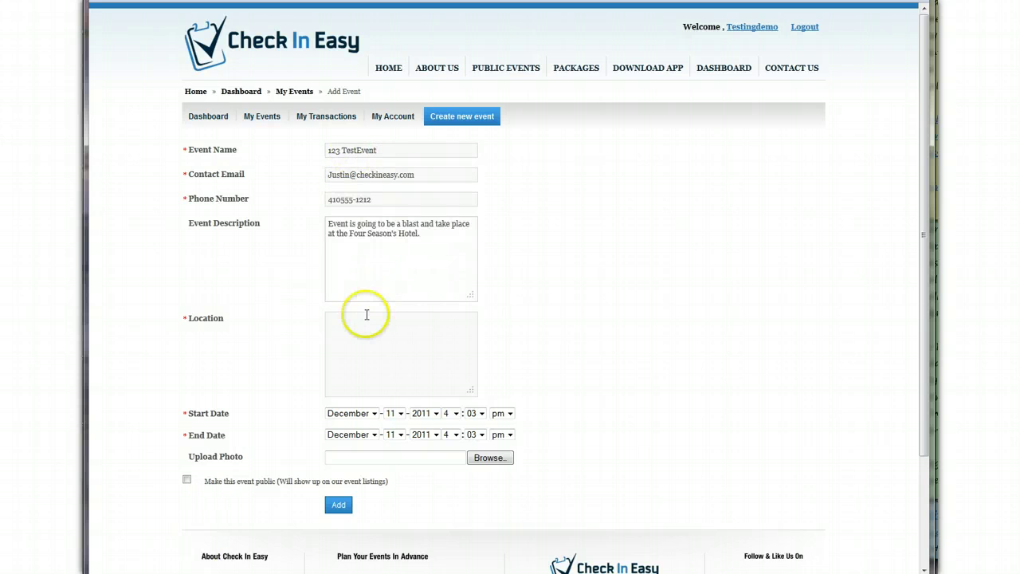
Enter The Four Seasons with its street address on separate lines as the event location
{"action": "left_click", "coordinate": [354, 330]}
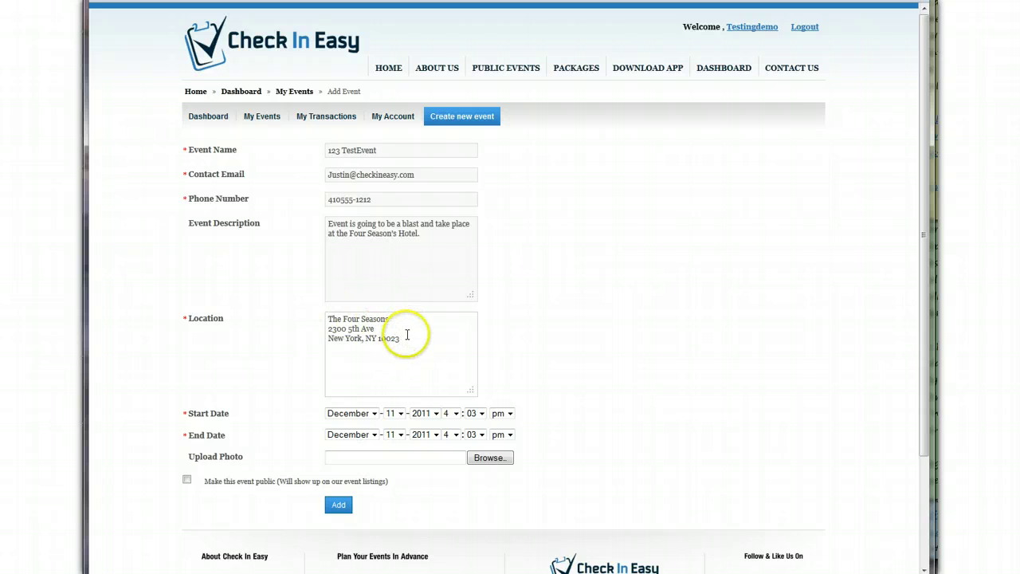
{"action": "left_click_drag", "start_coordinate": [406, 341], "coordinate": [333, 318]}
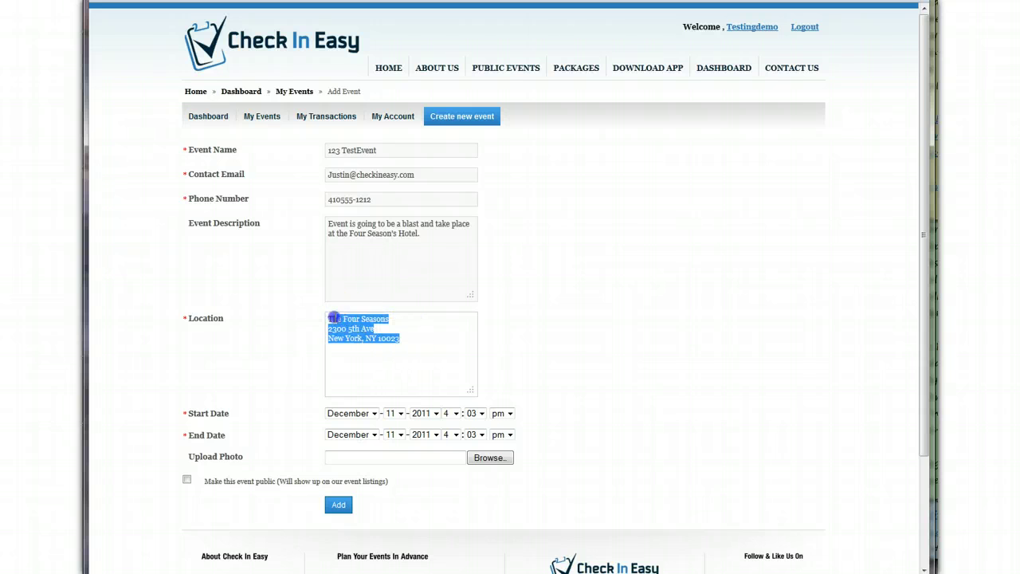
{"action": "left_click", "coordinate": [407, 338]}
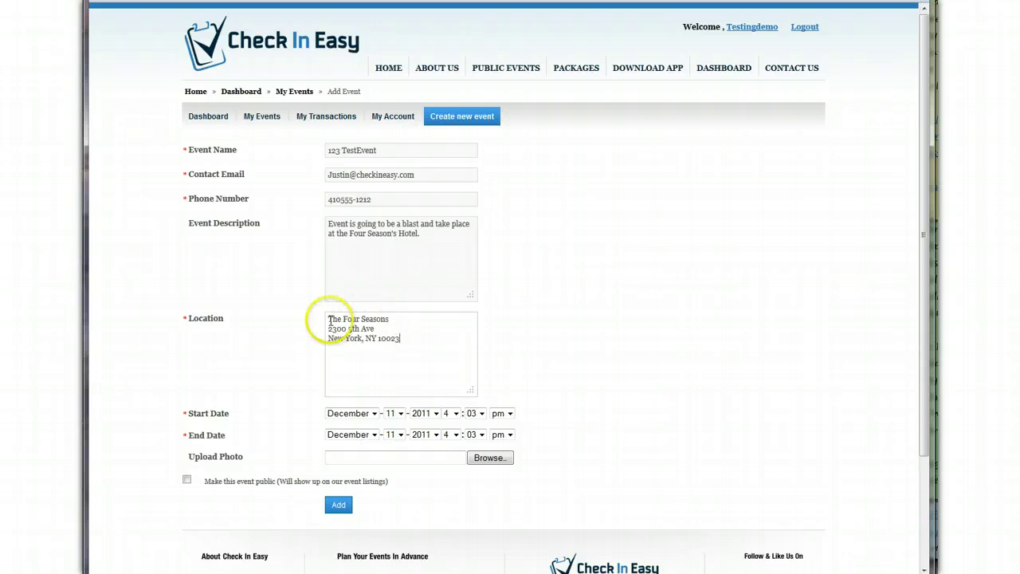
{"action": "left_click_drag", "start_coordinate": [330, 318], "coordinate": [358, 328]}
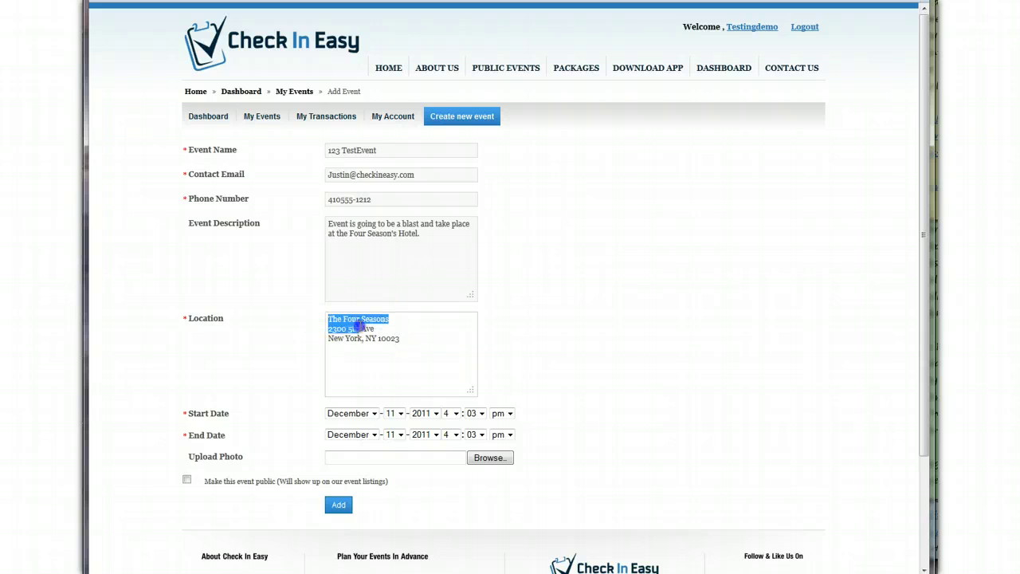
{"action": "left_click", "coordinate": [405, 340]}
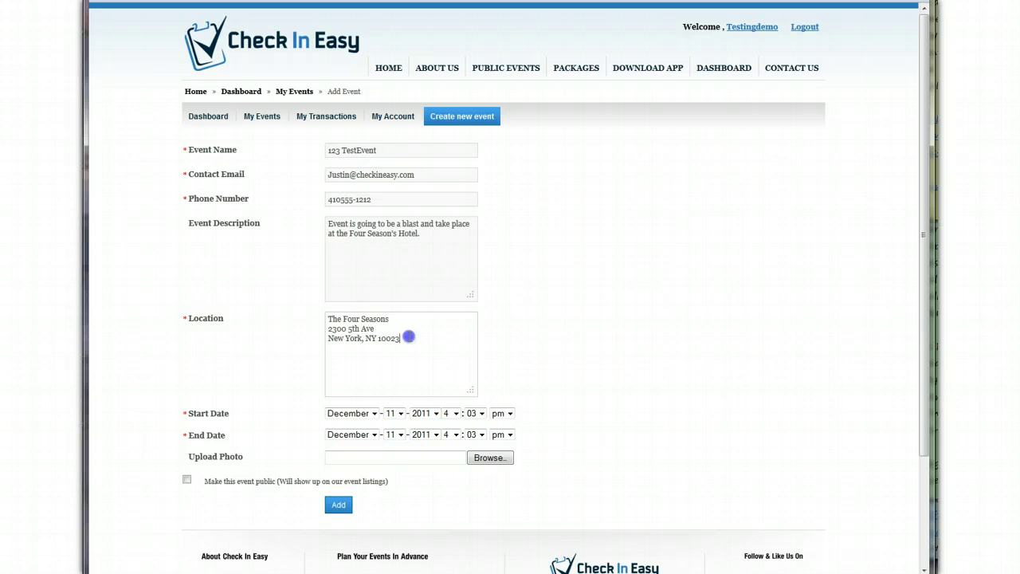
{"action": "left_click_drag", "start_coordinate": [408, 337], "coordinate": [388, 318]}
{"action": "left_click", "coordinate": [335, 325]}
{"action": "left_click", "coordinate": [371, 330]}
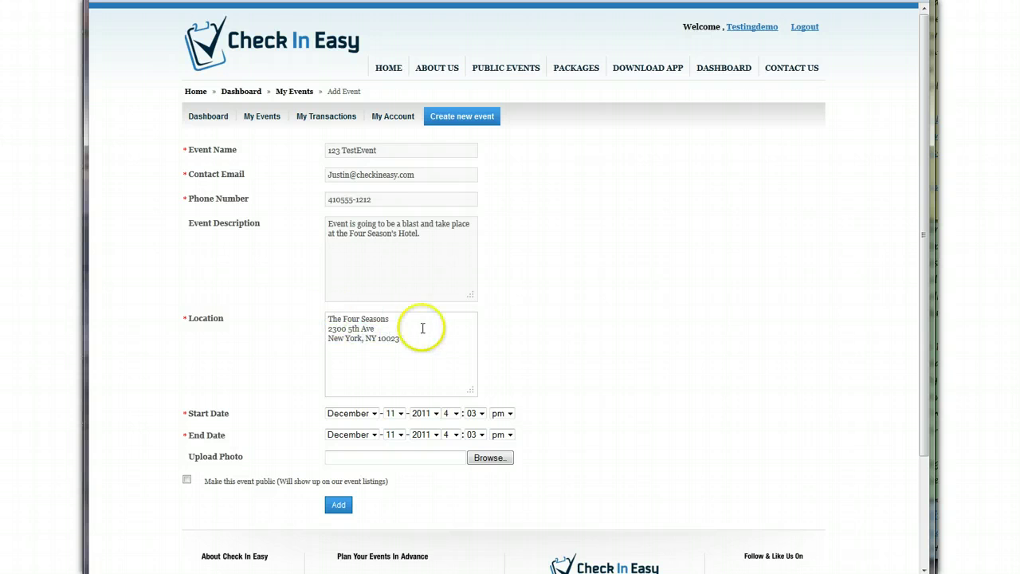
Set the event to start December 15 and end December 16, 2011, and attach the FinalEventInvite image from the Desktop as its photo
{"action": "scroll", "coordinate": [447, 326], "scroll_direction": "down", "scroll_amount": 1}
{"action": "scroll", "coordinate": [446, 325], "scroll_direction": "down", "scroll_amount": 1}
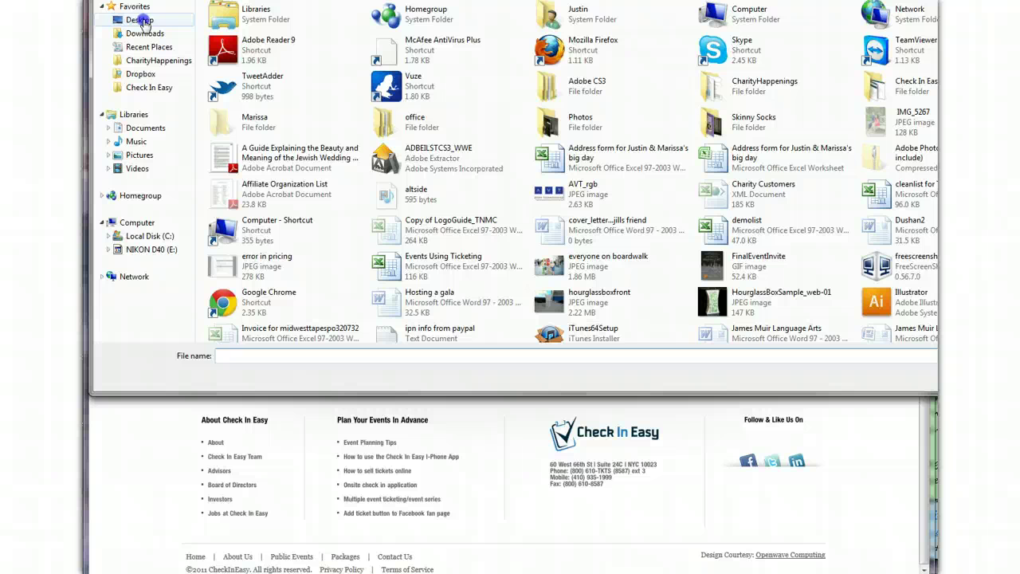
{"action": "left_click", "coordinate": [138, 19]}
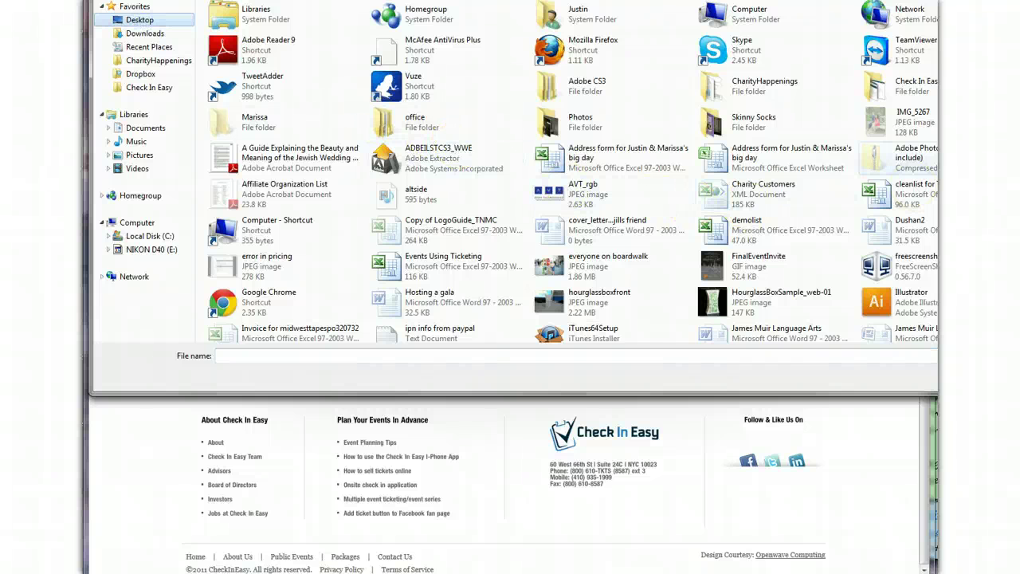
{"action": "scroll", "coordinate": [573, 171], "scroll_direction": "down", "scroll_amount": 4}
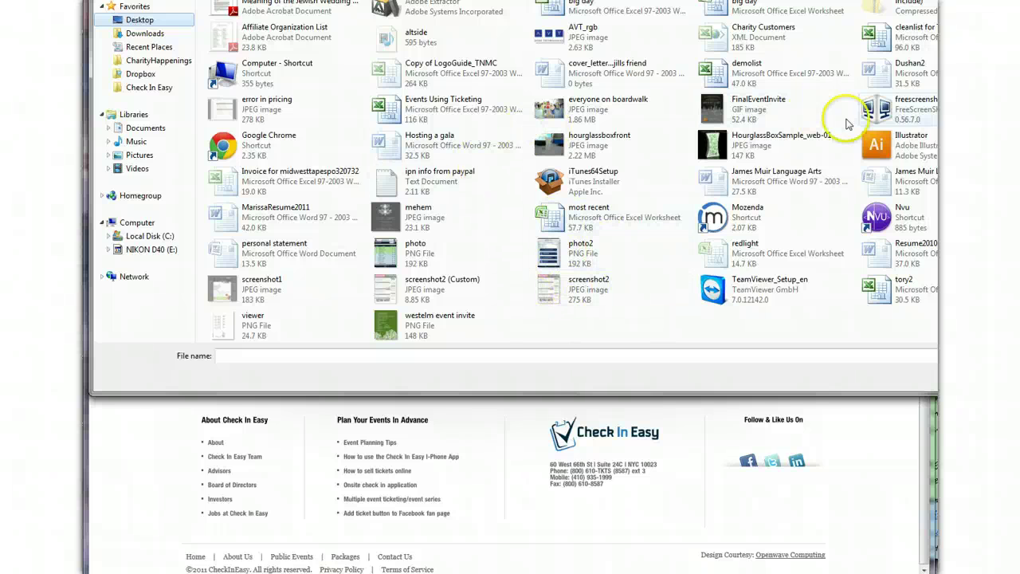
{"action": "double_click", "coordinate": [763, 170]}
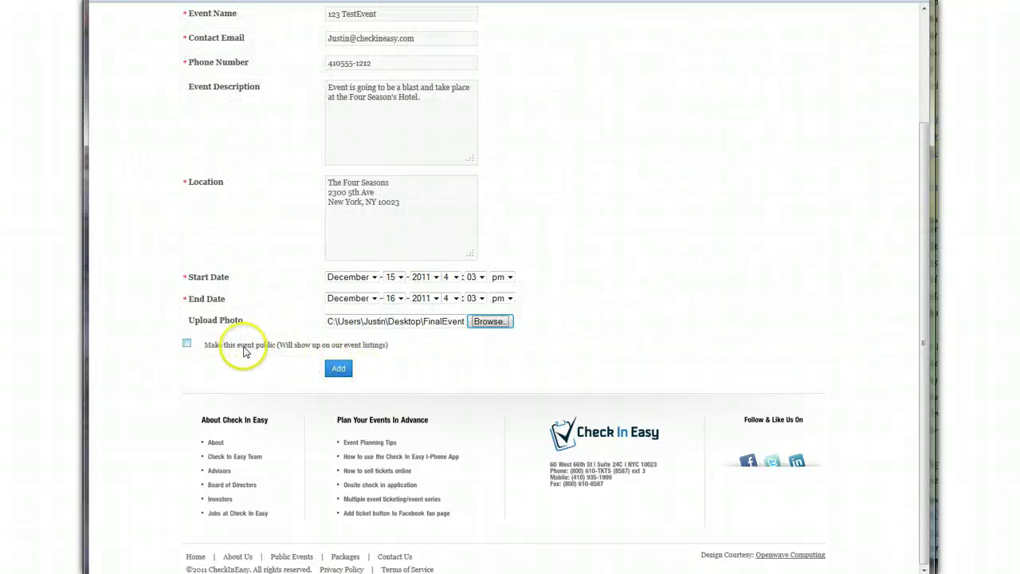
Leave the event out of the public event listings and add it
{"action": "left_click", "coordinate": [220, 348]}
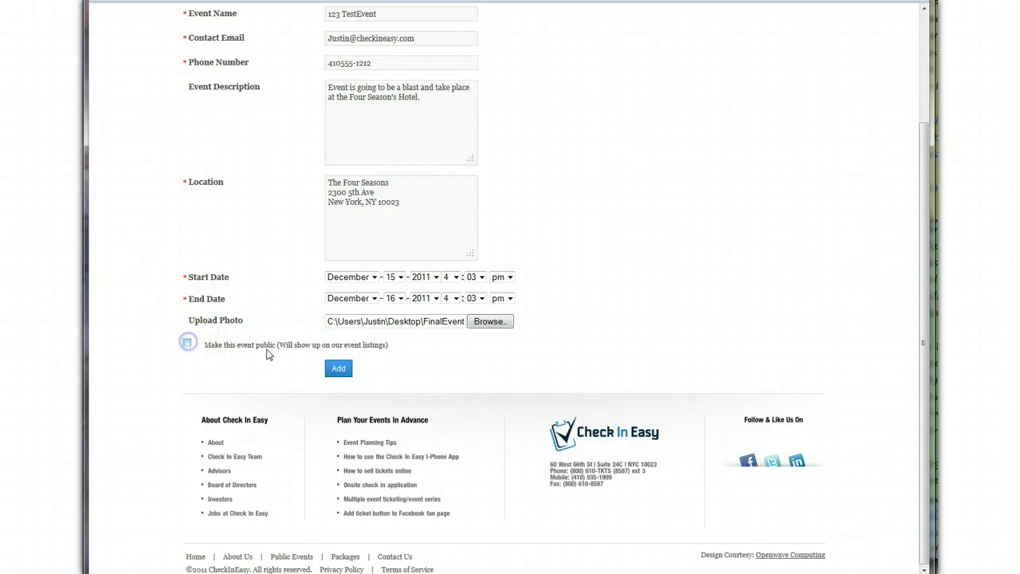
{"action": "left_click", "coordinate": [337, 368]}
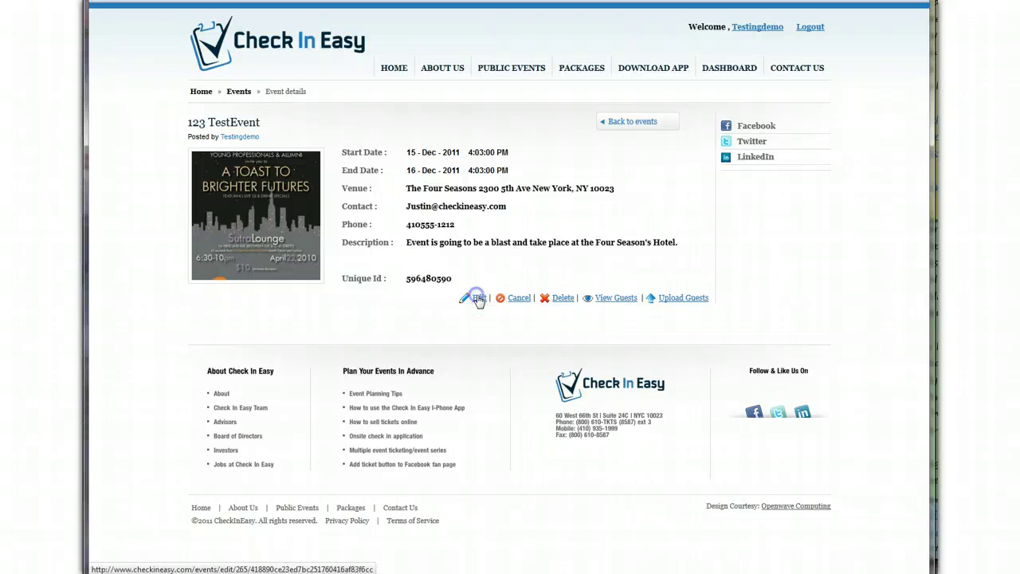
Open the new event's edit form to review its editable details, and return to the event details page
{"action": "left_click", "coordinate": [479, 298]}
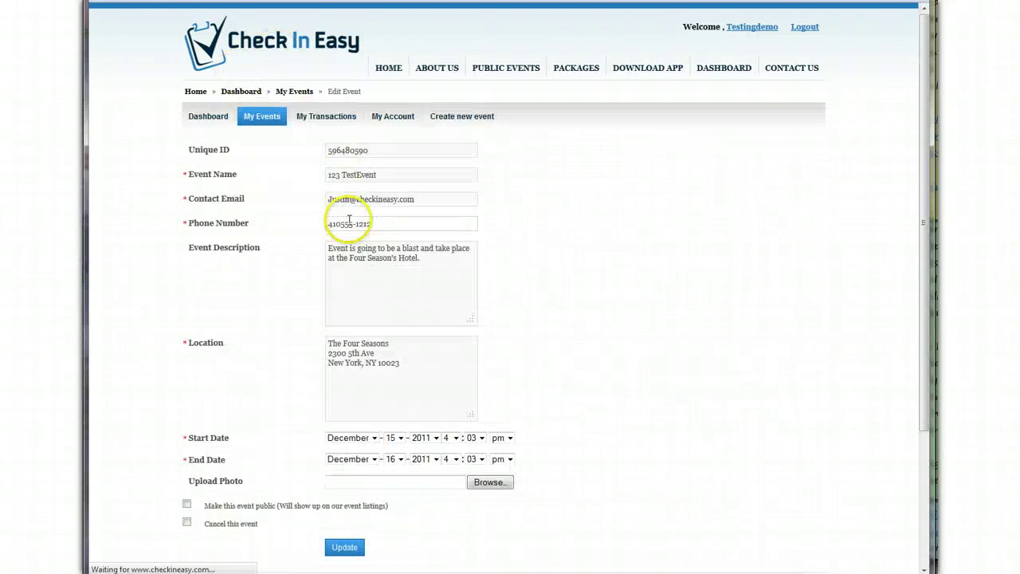
{"action": "left_click", "coordinate": [92, 1]}
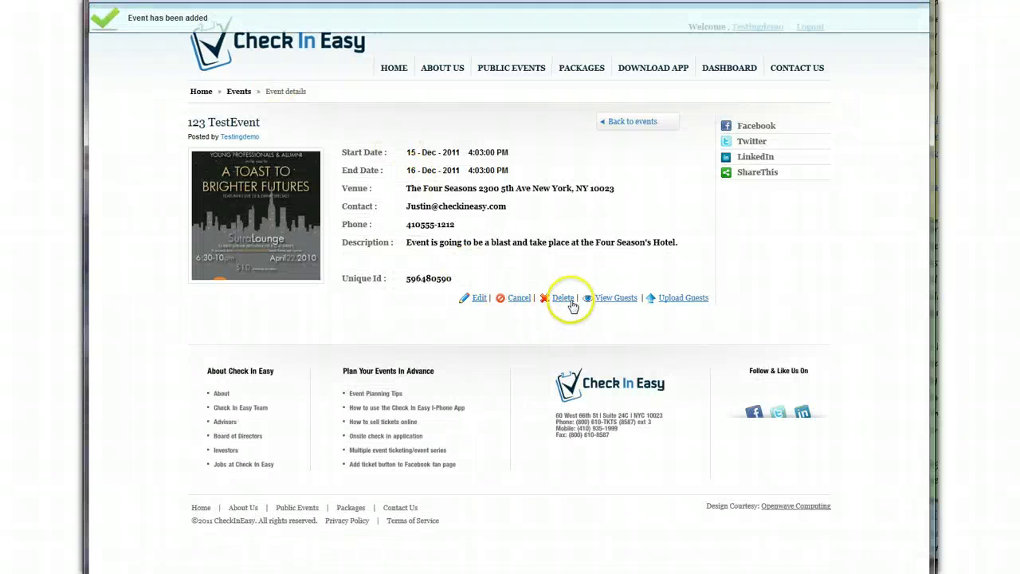
Open the guest upload page for 123 TestEvent, and switch to the guest list spreadsheet in Excel
{"action": "left_click", "coordinate": [682, 300]}
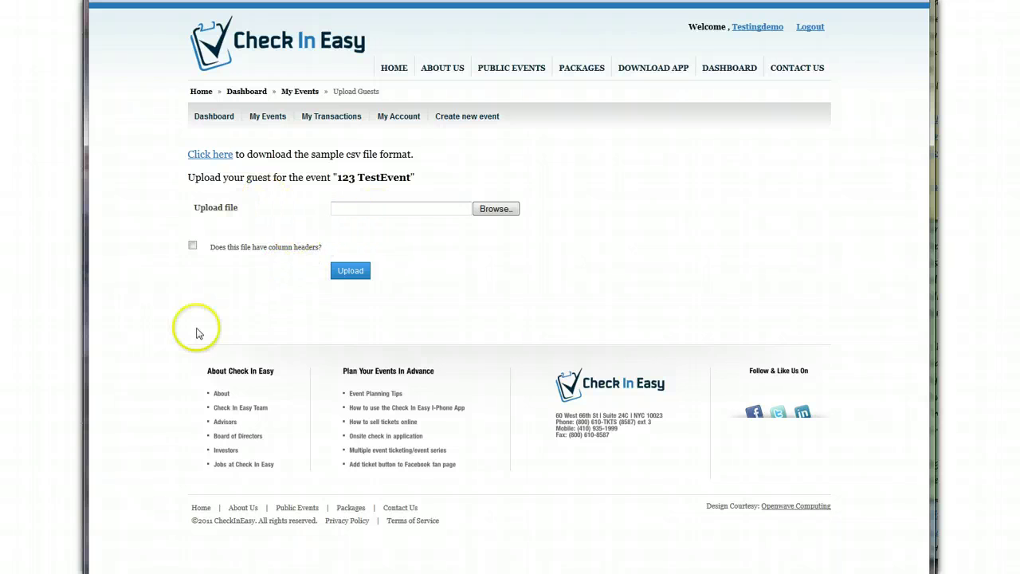
{"action": "left_click", "coordinate": [111, 571]}
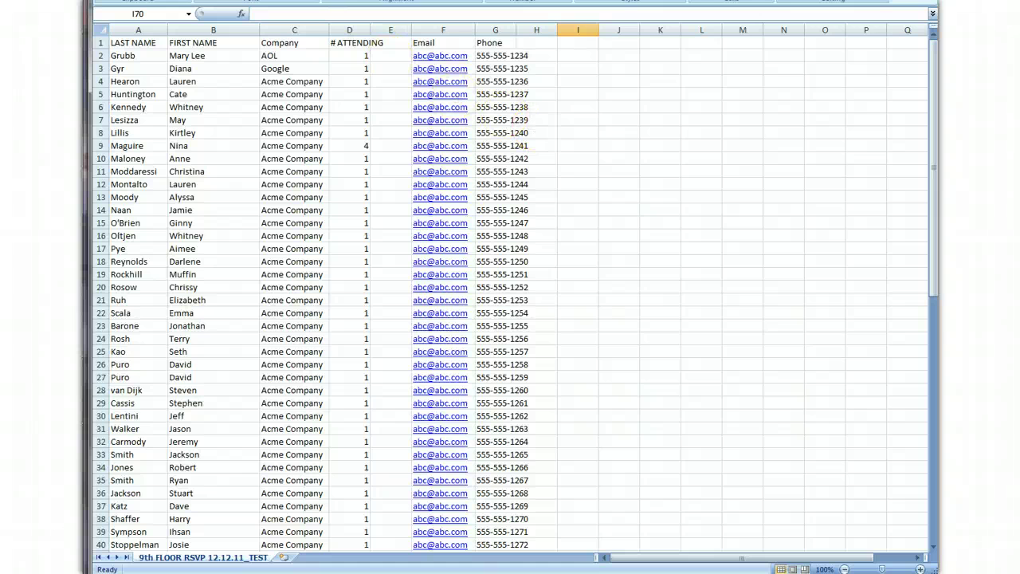
Delete the empty column between # ATTENDING and Email, and widen those two columns to fit their contents
{"action": "left_click", "coordinate": [148, 42]}
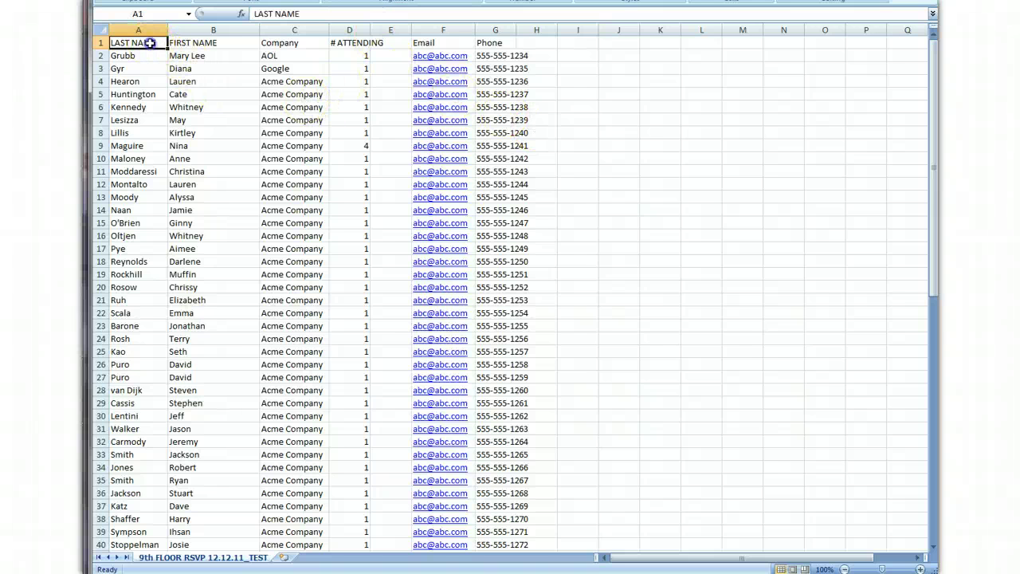
{"action": "left_click", "coordinate": [196, 43]}
{"action": "left_click", "coordinate": [273, 42]}
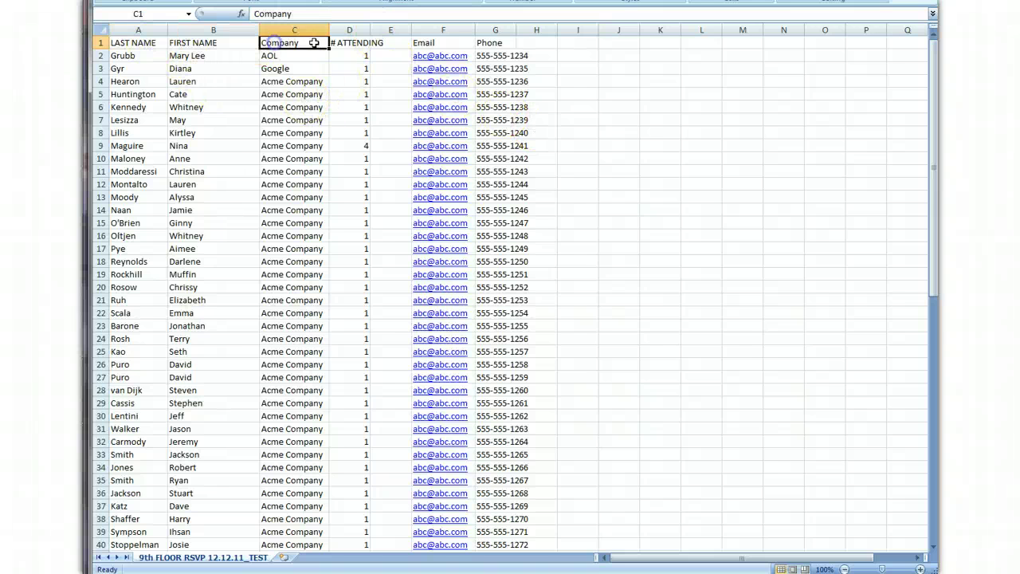
{"action": "left_click", "coordinate": [359, 37]}
{"action": "left_click_drag", "start_coordinate": [367, 30], "coordinate": [396, 30]}
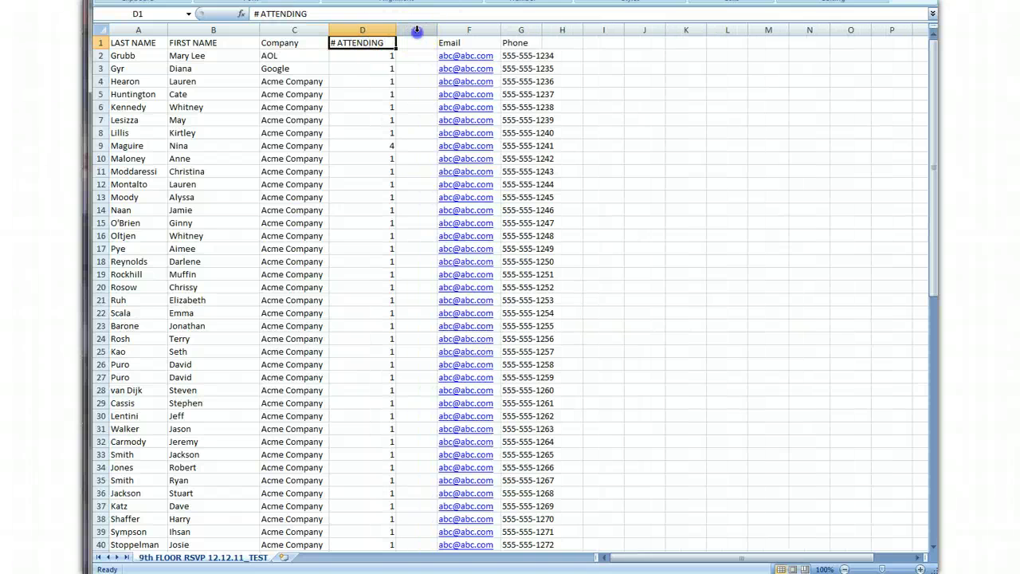
{"action": "right_click", "coordinate": [416, 30]}
{"action": "left_click", "coordinate": [451, 111]}
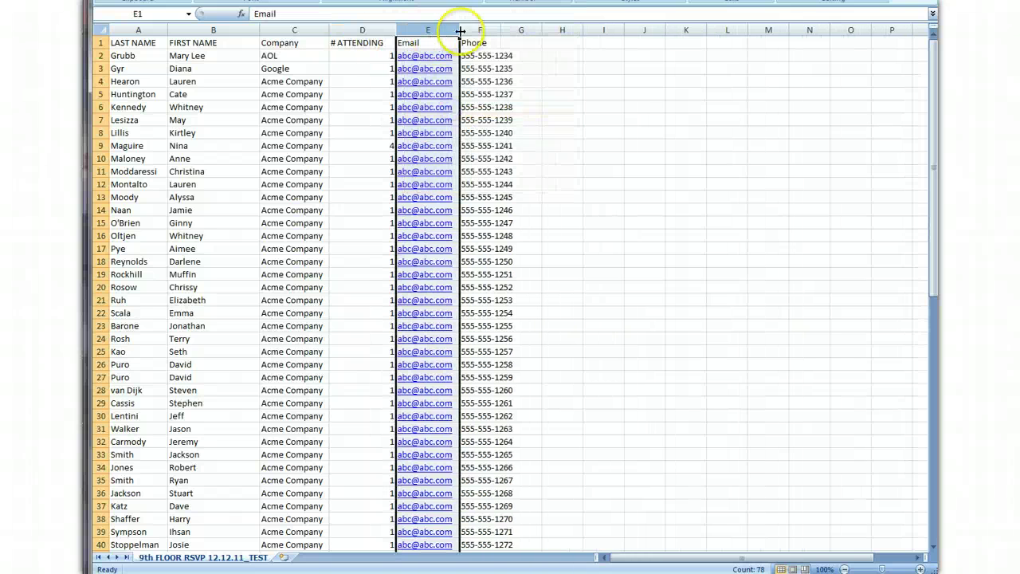
{"action": "left_click_drag", "start_coordinate": [460, 30], "coordinate": [474, 30]}
{"action": "left_click", "coordinate": [551, 52]}
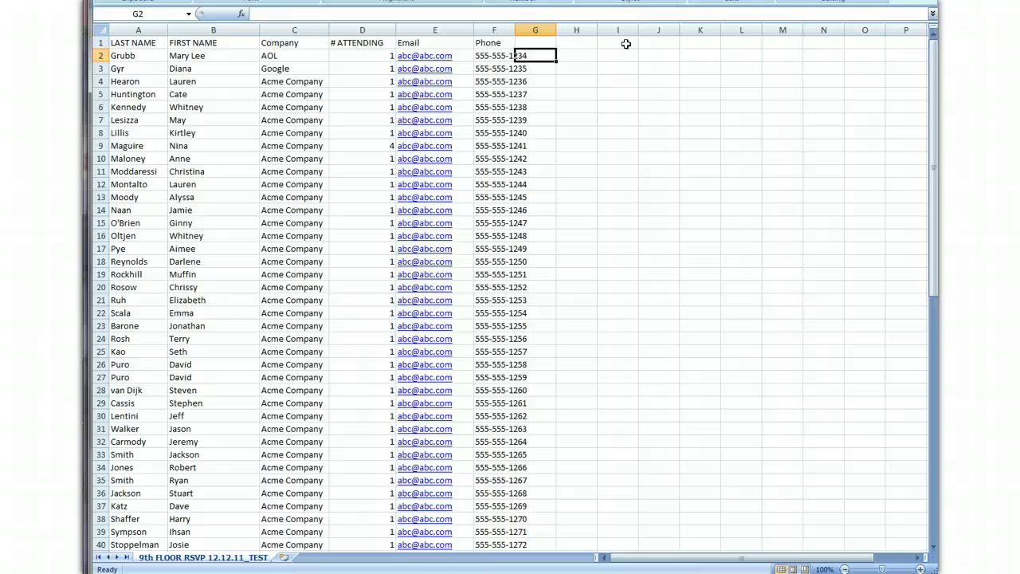
Try to save the guest list with its header row as demolist in CSV (Comma delimited) format, and return to the guest upload page
{"action": "left_click", "coordinate": [101, 42]}
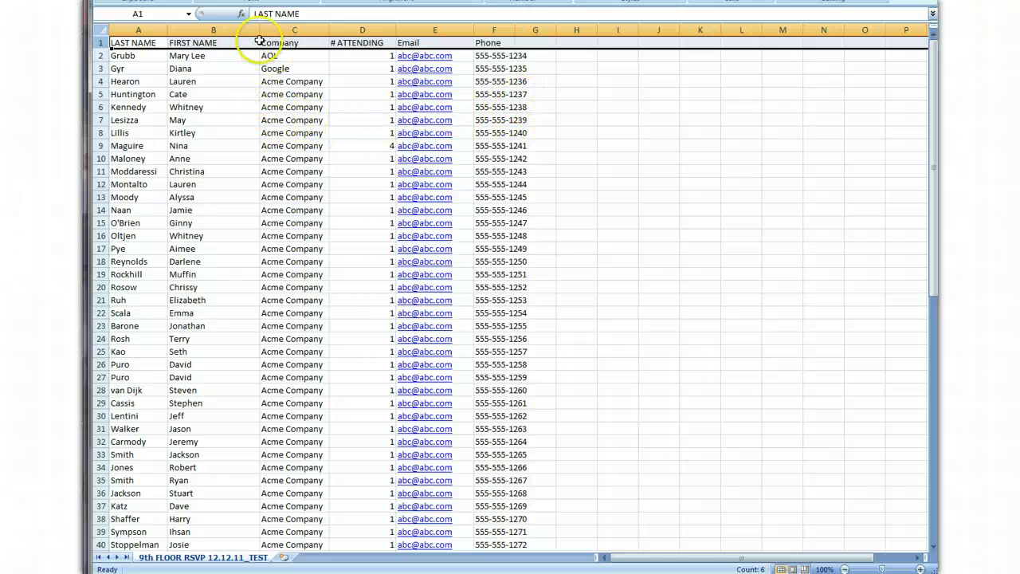
{"action": "key", "text": "alt+f"}
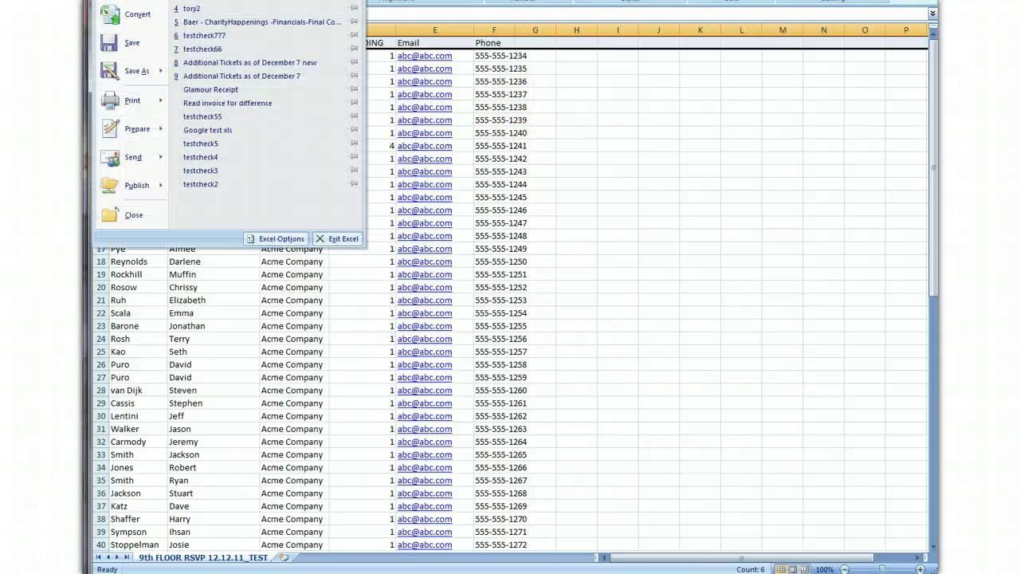
{"action": "mouse_move", "coordinate": [134, 71]}
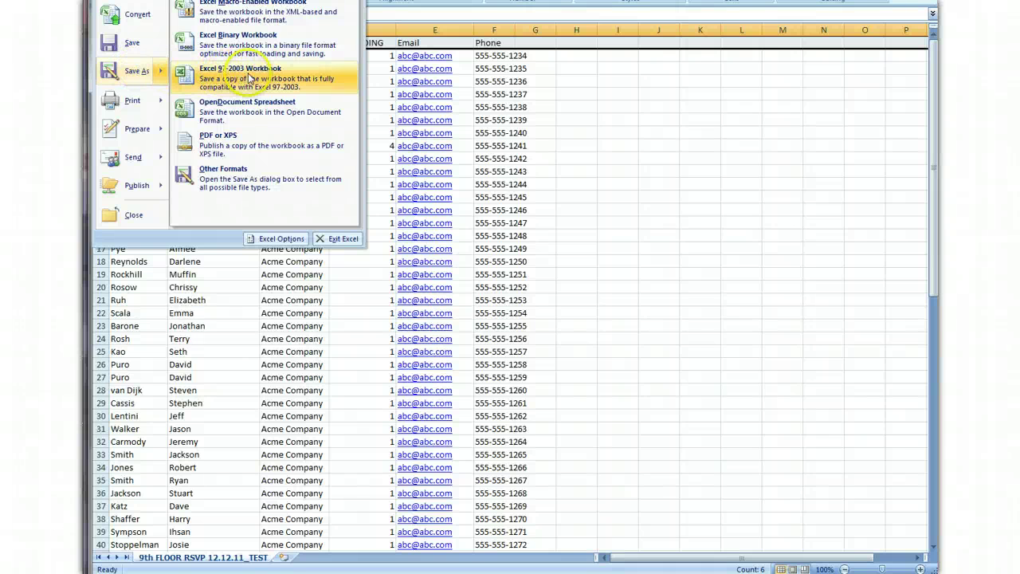
{"action": "left_click", "coordinate": [231, 172]}
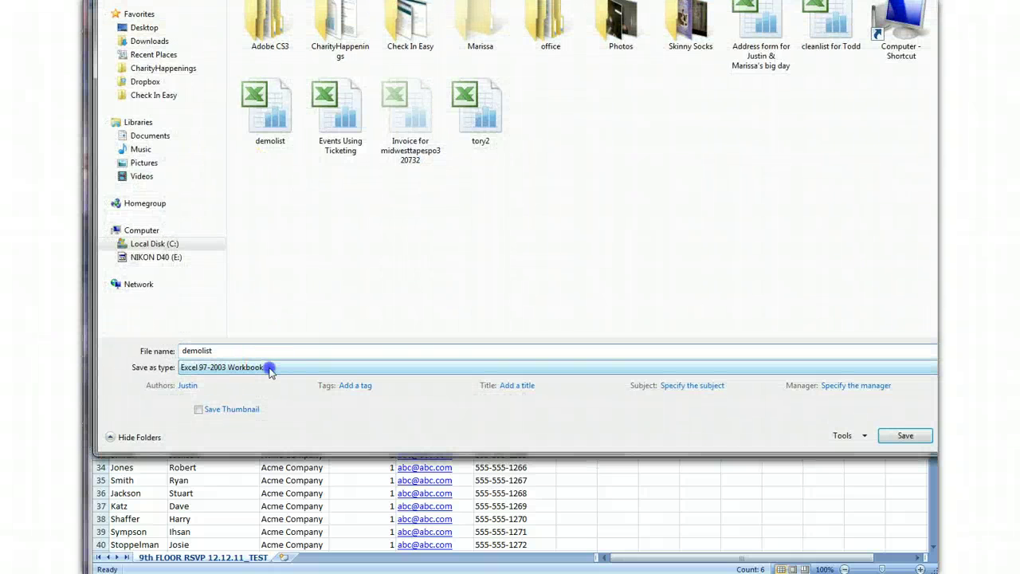
{"action": "left_click", "coordinate": [269, 367]}
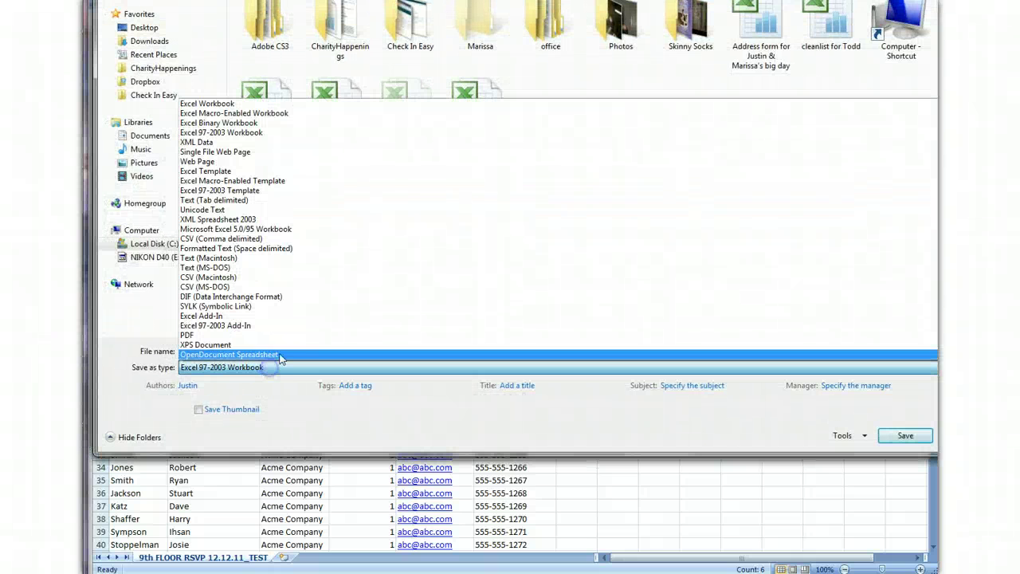
{"action": "left_click", "coordinate": [253, 242]}
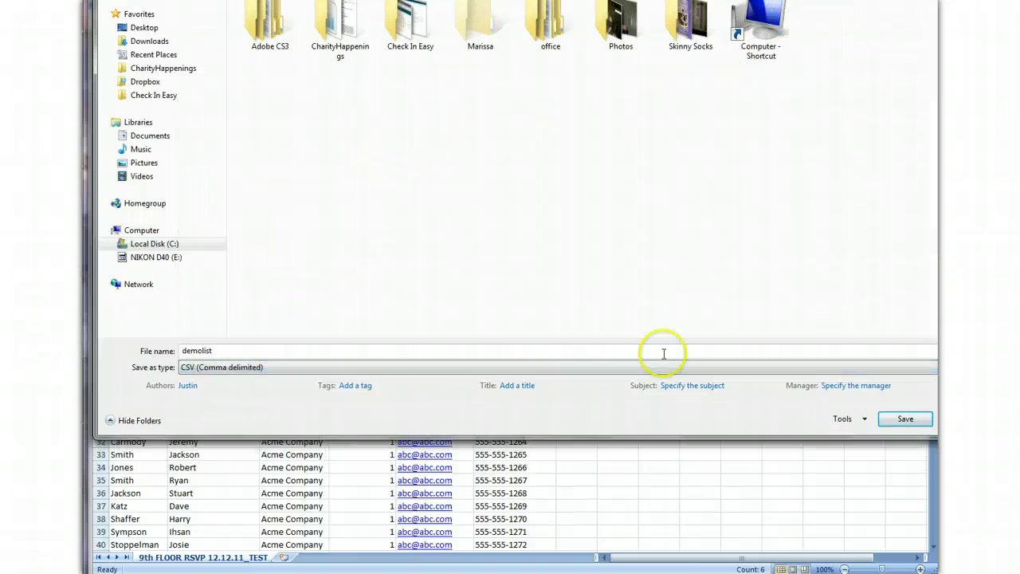
{"action": "key", "text": "Return"}
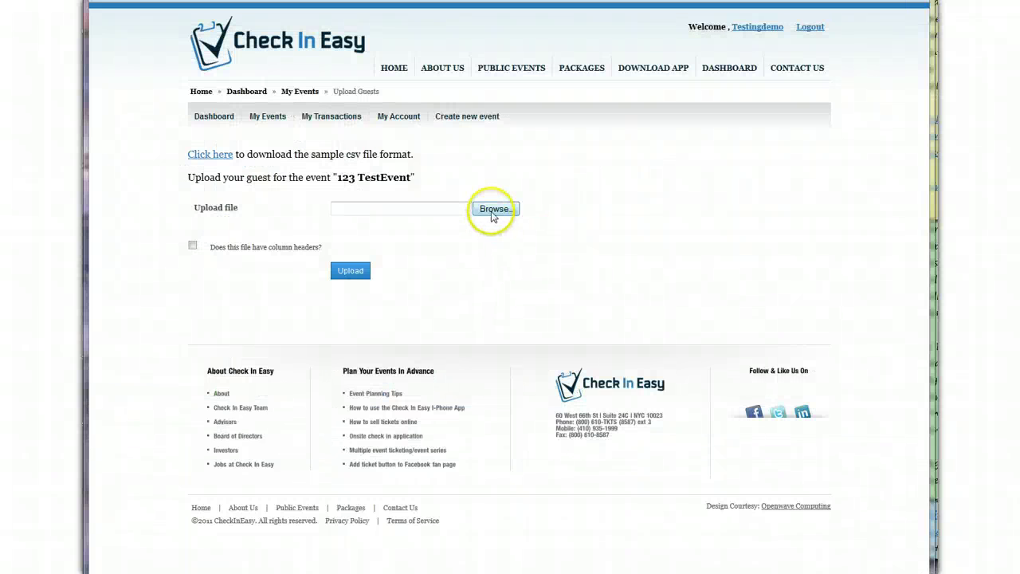
Upload the demolist Excel file from the Desktop as the guest list for 123 TestEvent, marked as having column headers
{"action": "left_click", "coordinate": [492, 210]}
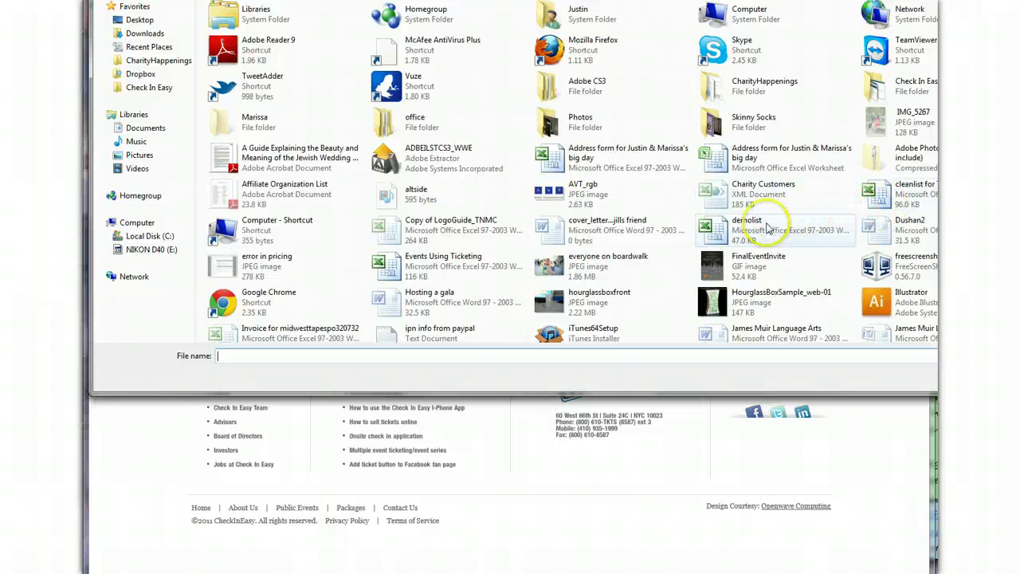
{"action": "left_click", "coordinate": [723, 231]}
{"action": "double_click", "coordinate": [723, 231]}
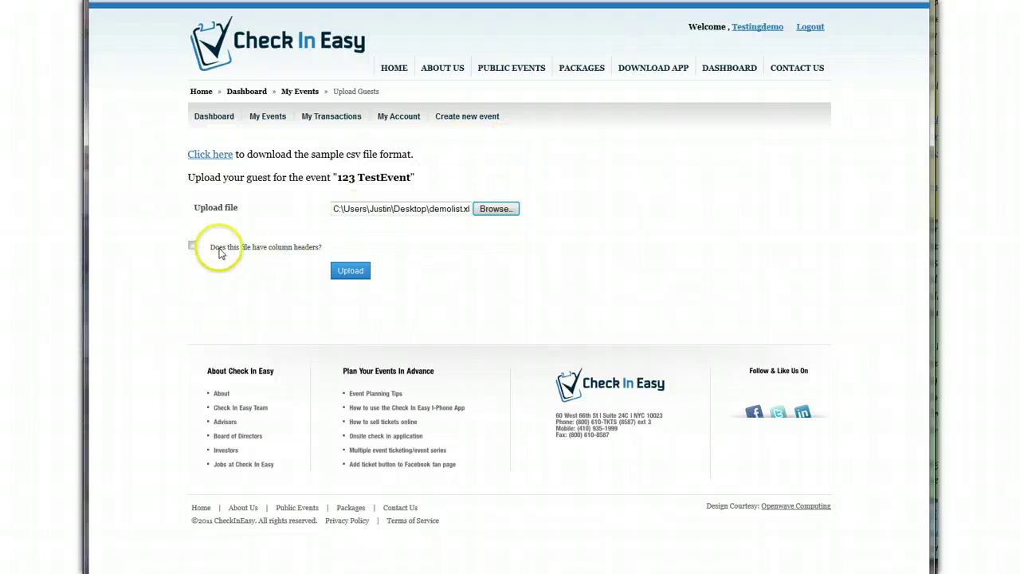
{"action": "left_click", "coordinate": [192, 245]}
{"action": "left_click", "coordinate": [354, 273]}
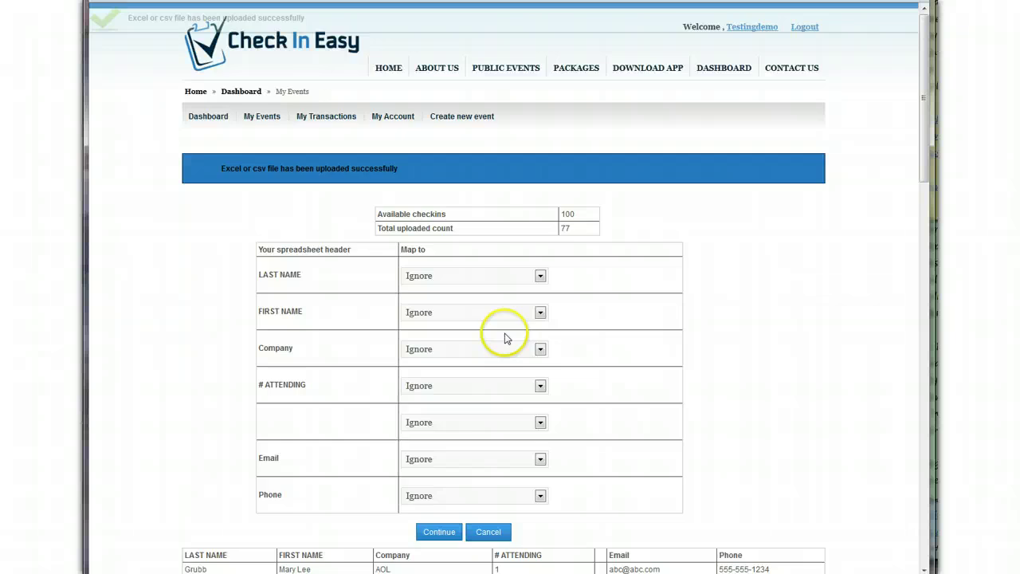
Check the available check-ins against the uploaded guest count, and review the check-in limits and prices of the packages
{"action": "scroll", "coordinate": [501, 337], "scroll_direction": "down", "scroll_amount": 2}
{"action": "scroll", "coordinate": [655, 289], "scroll_direction": "up", "scroll_amount": 1}
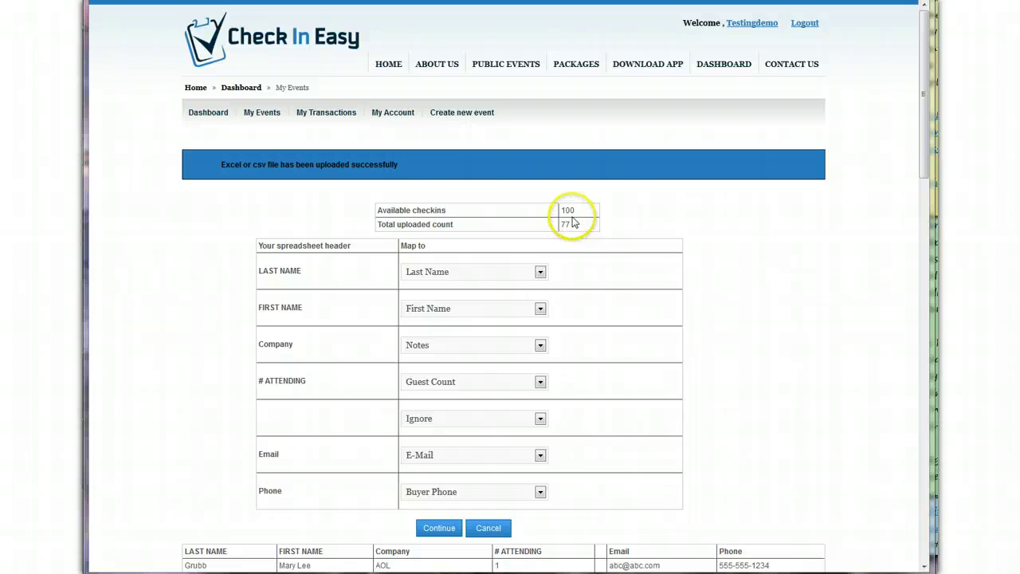
{"action": "left_click", "coordinate": [569, 209]}
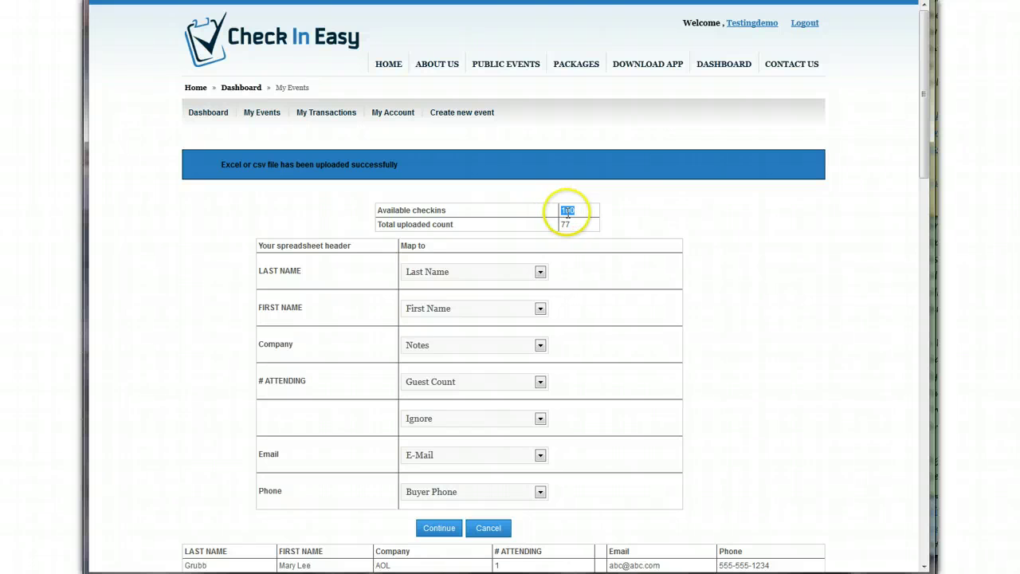
{"action": "left_click", "coordinate": [576, 63]}
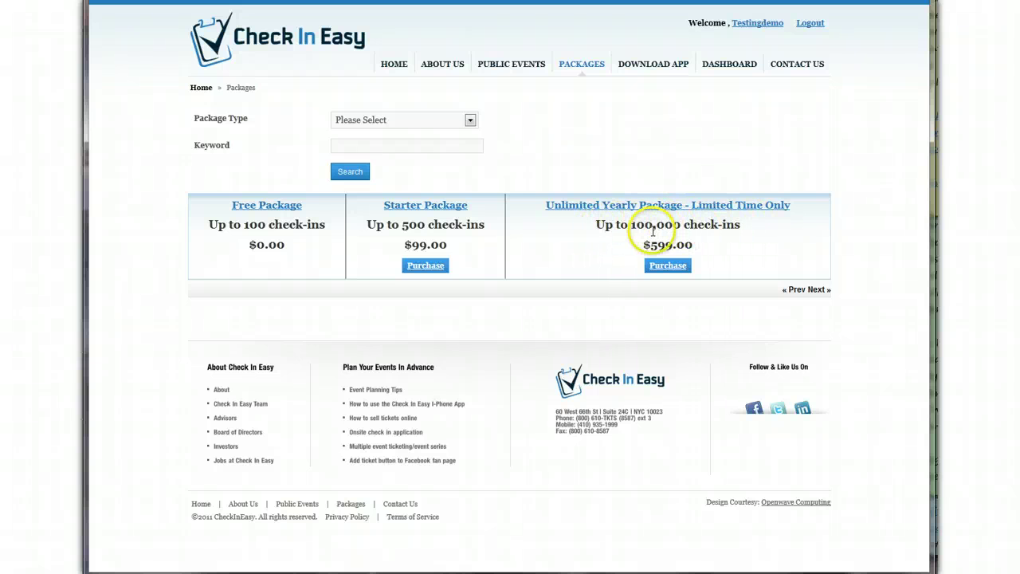
{"action": "mouse_move", "coordinate": [653, 231]}
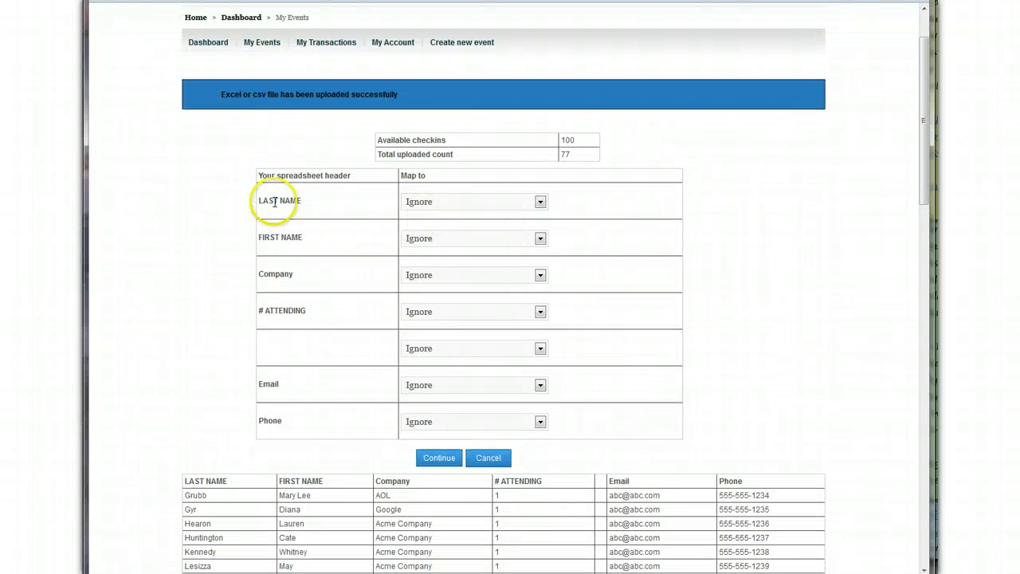
Map the LAST NAME spreadsheet header to Last Name and the FIRST NAME header to First Name
{"action": "left_click_drag", "start_coordinate": [275, 202], "coordinate": [433, 204]}
{"action": "left_click", "coordinate": [433, 205]}
{"action": "left_click", "coordinate": [433, 238]}
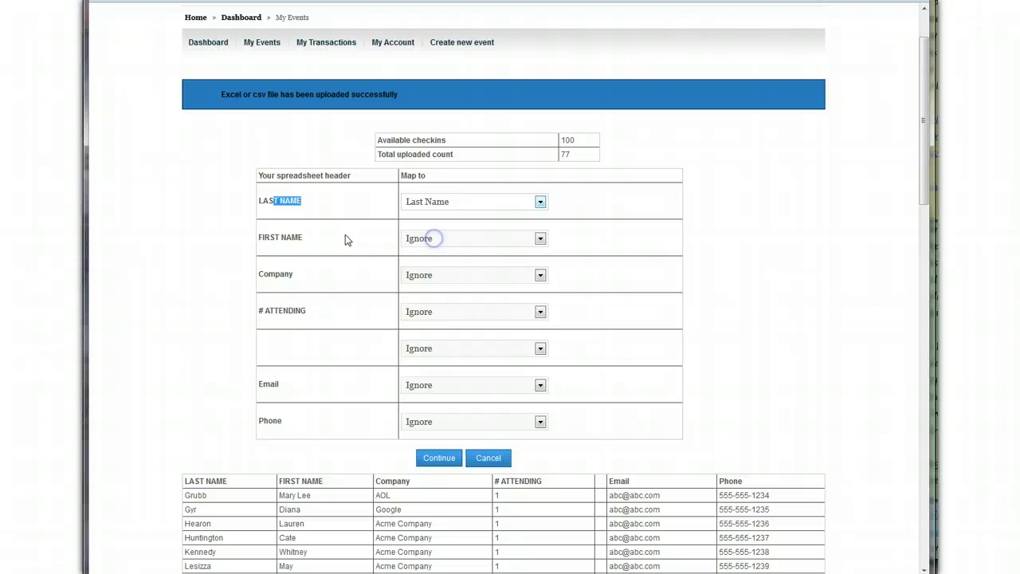
{"action": "left_click", "coordinate": [431, 238]}
{"action": "left_click", "coordinate": [432, 264]}
Map the Company spreadsheet header to Notes and the # ATTENDING header to Guest Count
{"action": "left_click", "coordinate": [428, 276]}
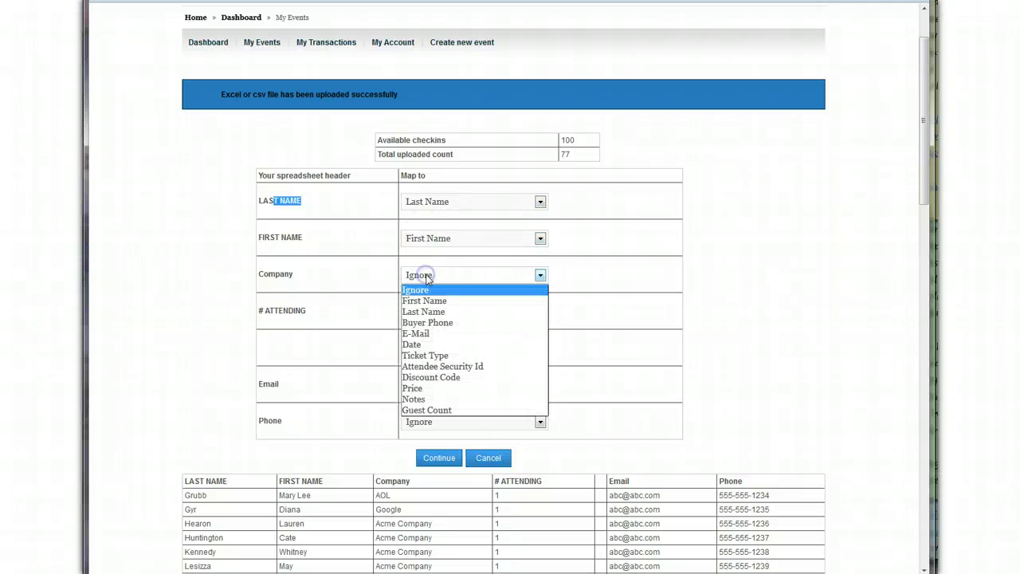
{"action": "left_click", "coordinate": [425, 399]}
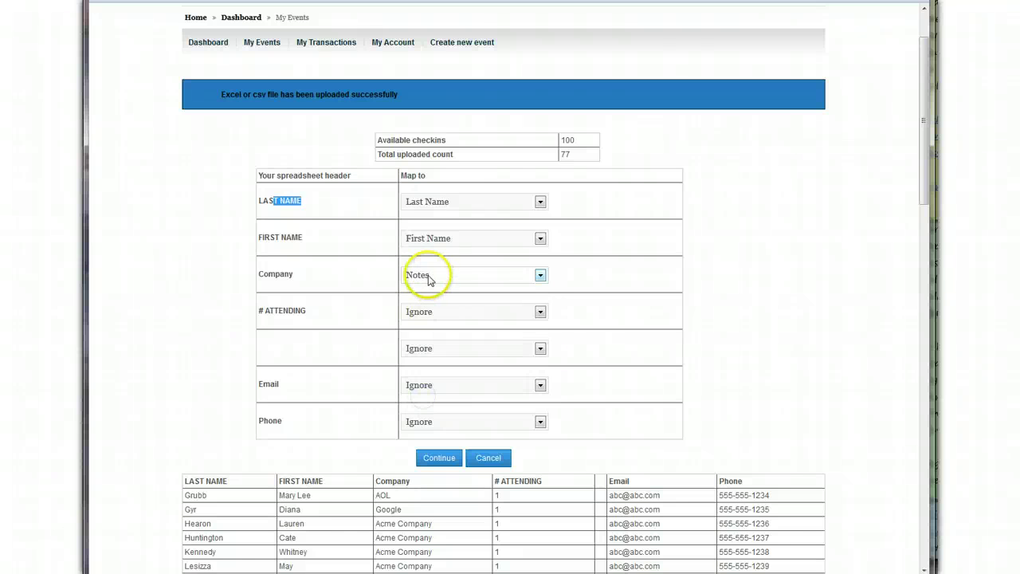
{"action": "left_click", "coordinate": [421, 276]}
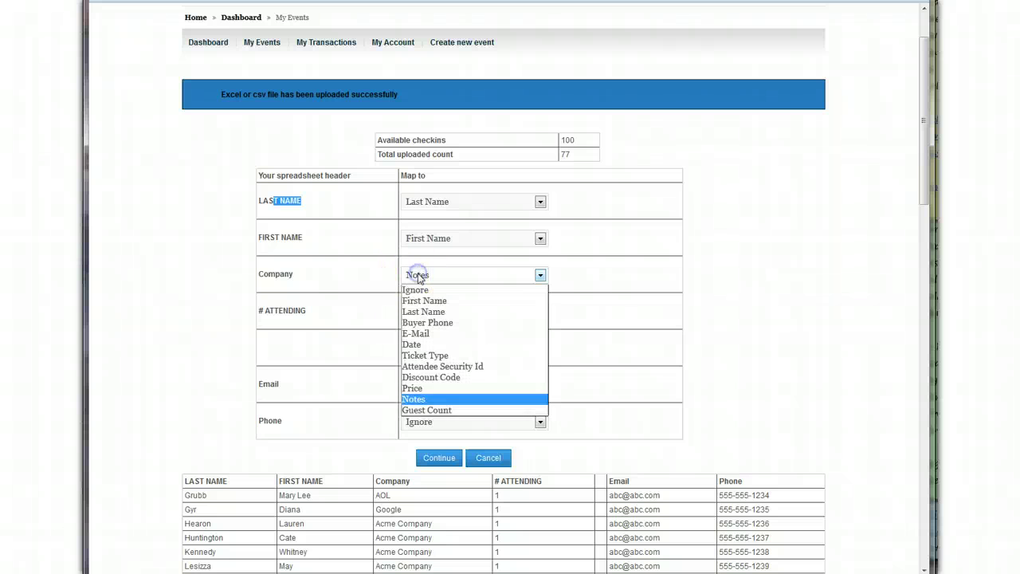
{"action": "left_click", "coordinate": [413, 398]}
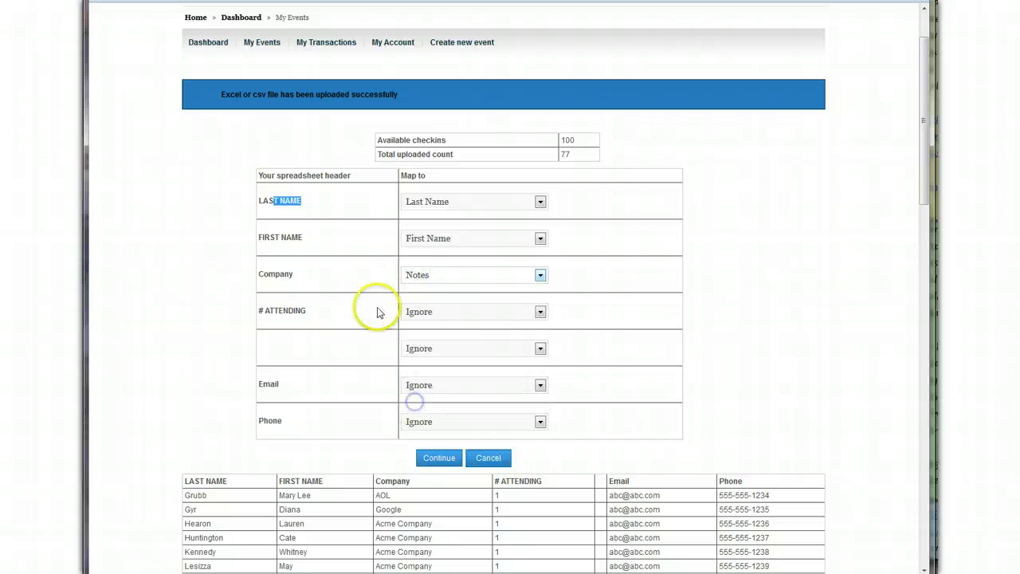
{"action": "left_click", "coordinate": [431, 311]}
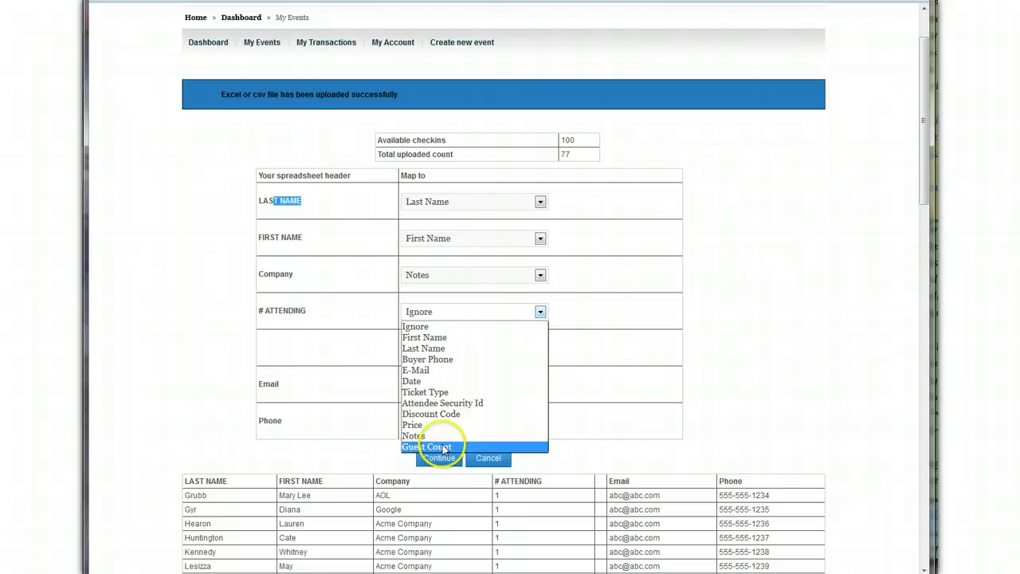
{"action": "left_click", "coordinate": [445, 449]}
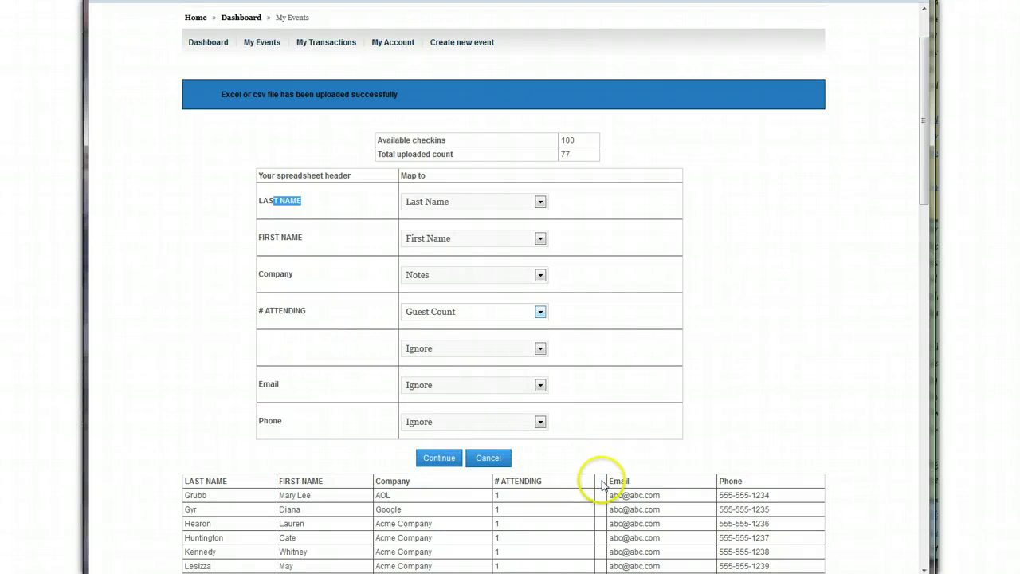
Leave the blank spreadsheet header ignored, and map Email to E-Mail and Phone to Buyer Phone
{"action": "scroll", "coordinate": [596, 479], "scroll_direction": "down", "scroll_amount": 1}
{"action": "left_click", "coordinate": [599, 393]}
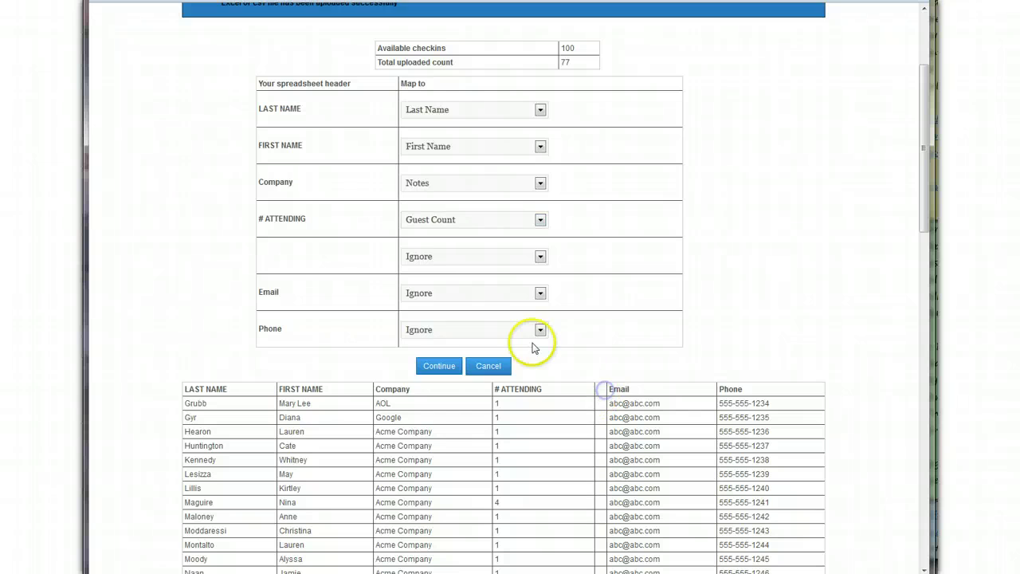
{"action": "scroll", "coordinate": [510, 326], "scroll_direction": "up", "scroll_amount": 1}
{"action": "left_click", "coordinate": [438, 336]}
{"action": "left_click", "coordinate": [430, 386]}
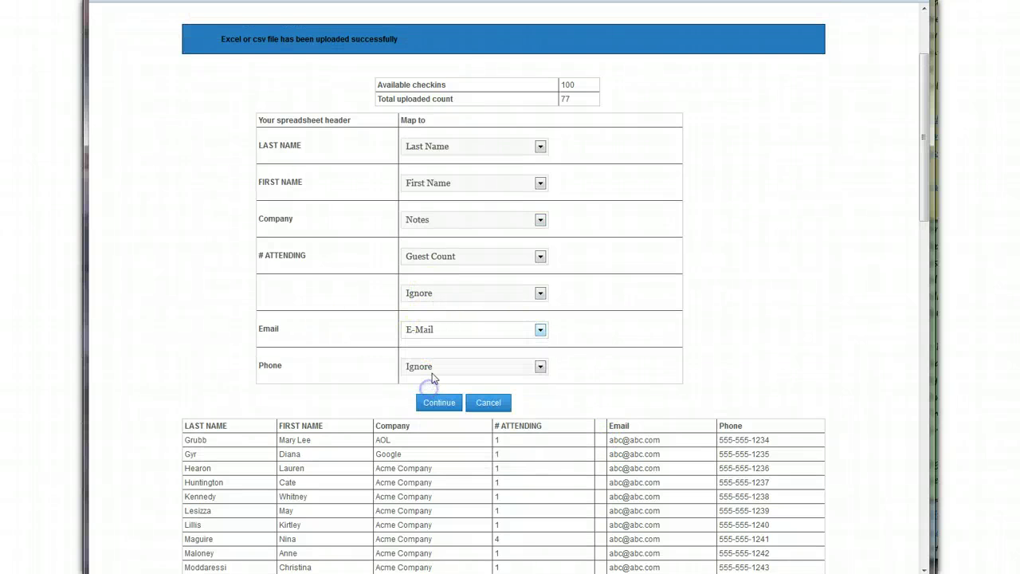
{"action": "left_click", "coordinate": [435, 369]}
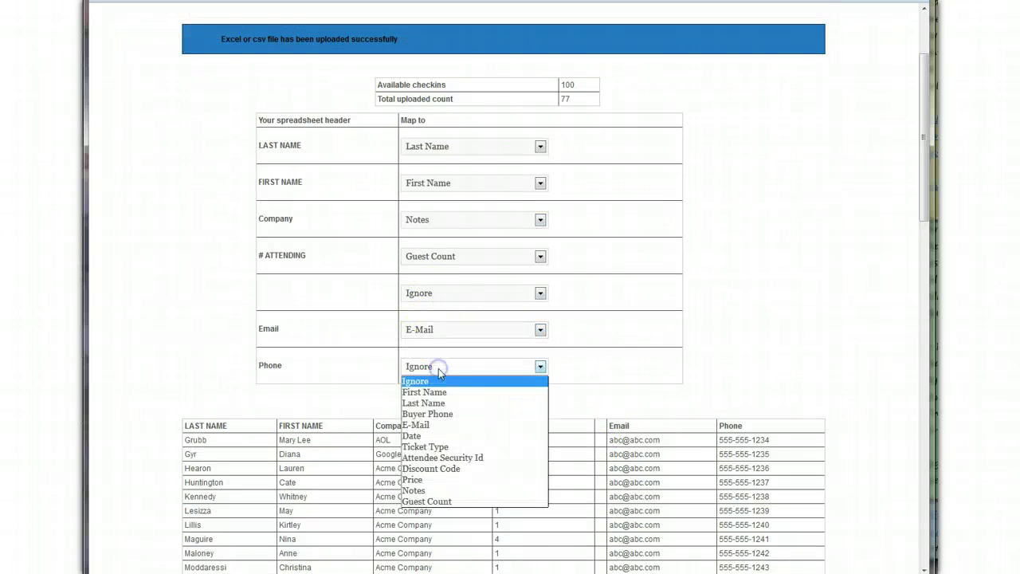
{"action": "left_click", "coordinate": [436, 414]}
Examine the uploaded guest rows below the mapping, highlighting the name and # ATTENDING value of the guest with 4 attending
{"action": "scroll", "coordinate": [597, 391], "scroll_direction": "down", "scroll_amount": 2}
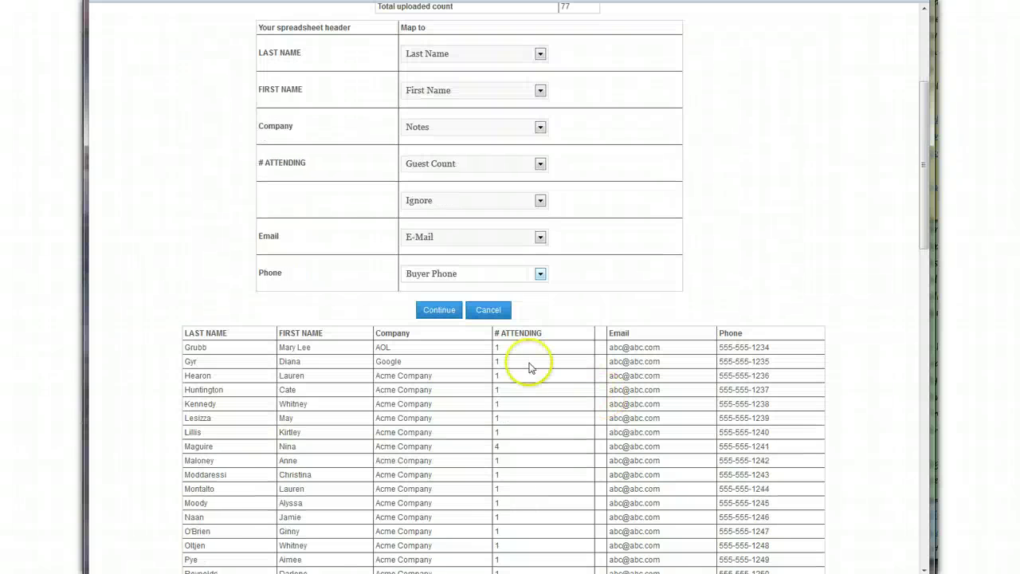
{"action": "scroll", "coordinate": [581, 353], "scroll_direction": "down", "scroll_amount": 3}
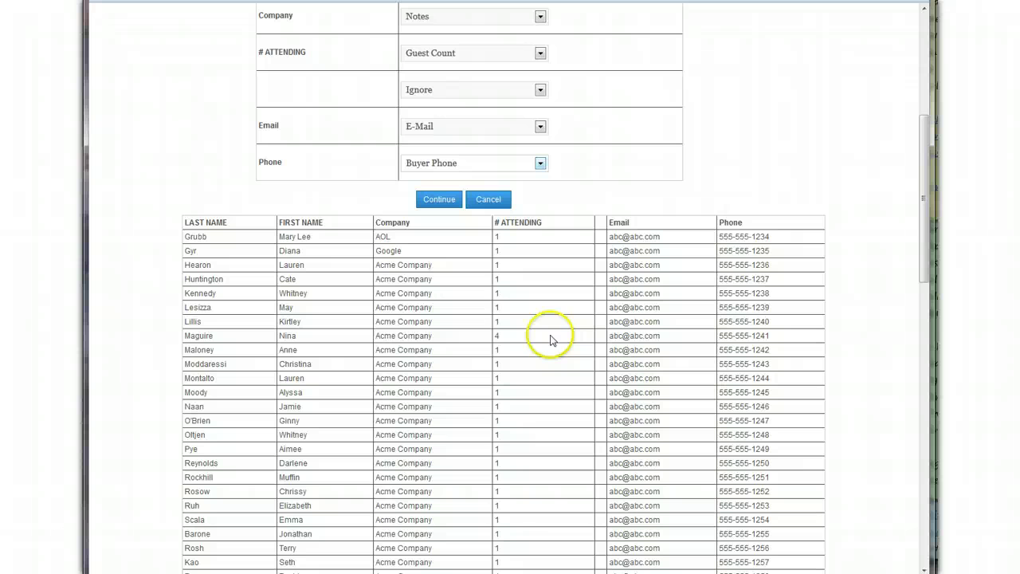
{"action": "left_click_drag", "start_coordinate": [164, 336], "coordinate": [225, 341]}
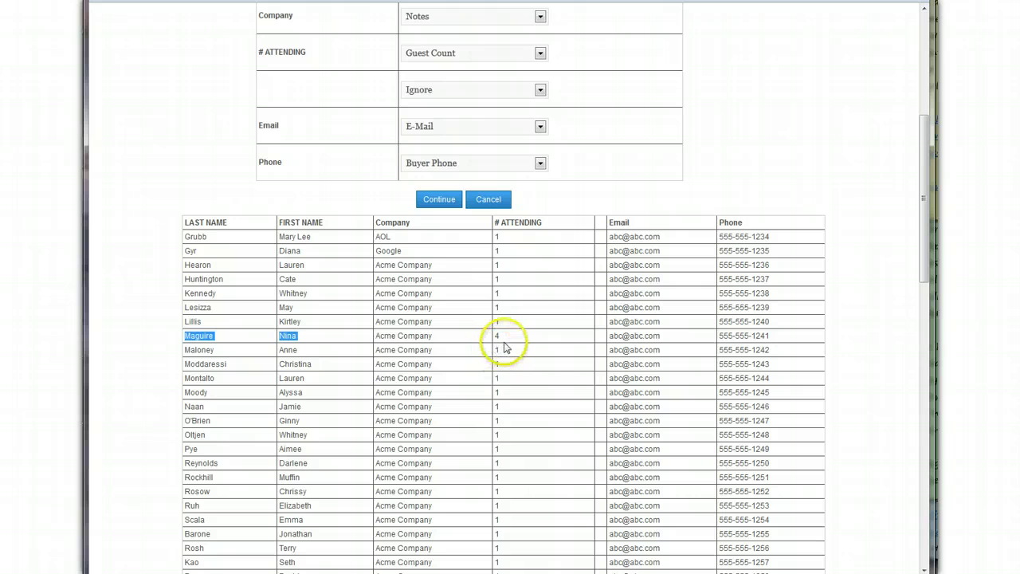
{"action": "left_click", "coordinate": [497, 335]}
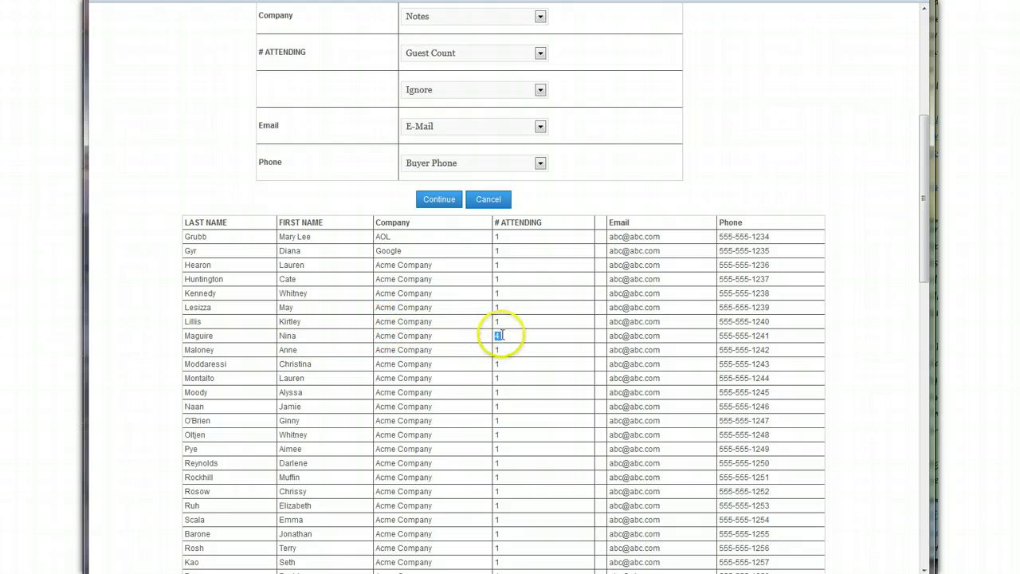
{"action": "scroll", "coordinate": [494, 336], "scroll_direction": "up", "scroll_amount": 2}
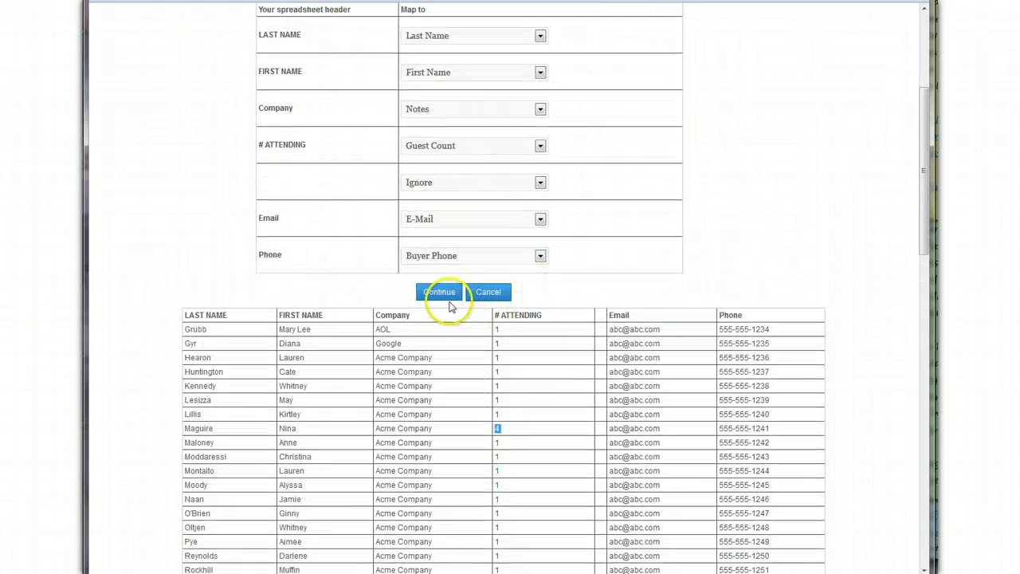
{"action": "scroll", "coordinate": [463, 347], "scroll_direction": "down", "scroll_amount": 1}
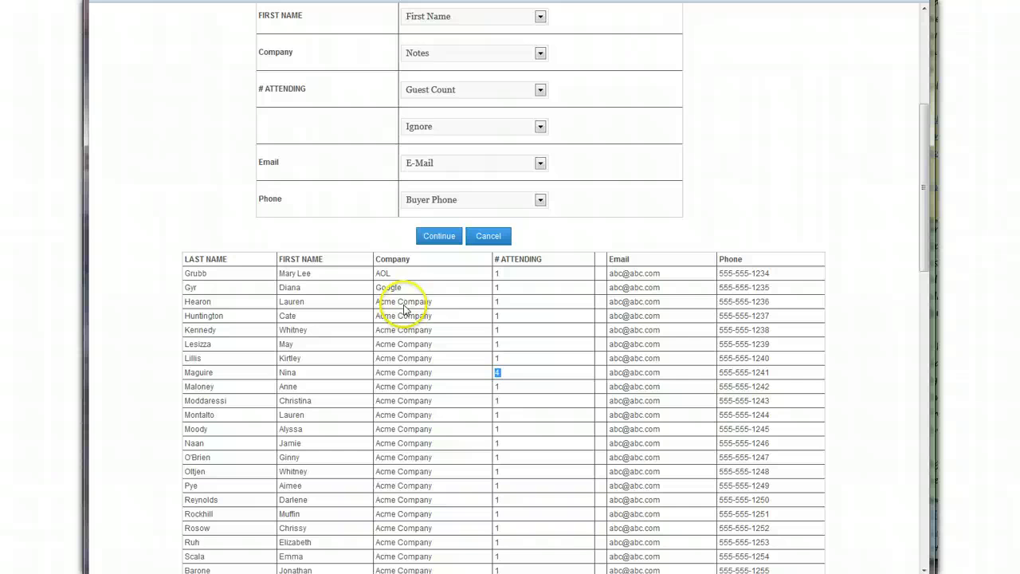
Review the header mapping and continue with it to import the uploaded guests into 123 TestEvent
{"action": "scroll", "coordinate": [457, 248], "scroll_direction": "up", "scroll_amount": 3}
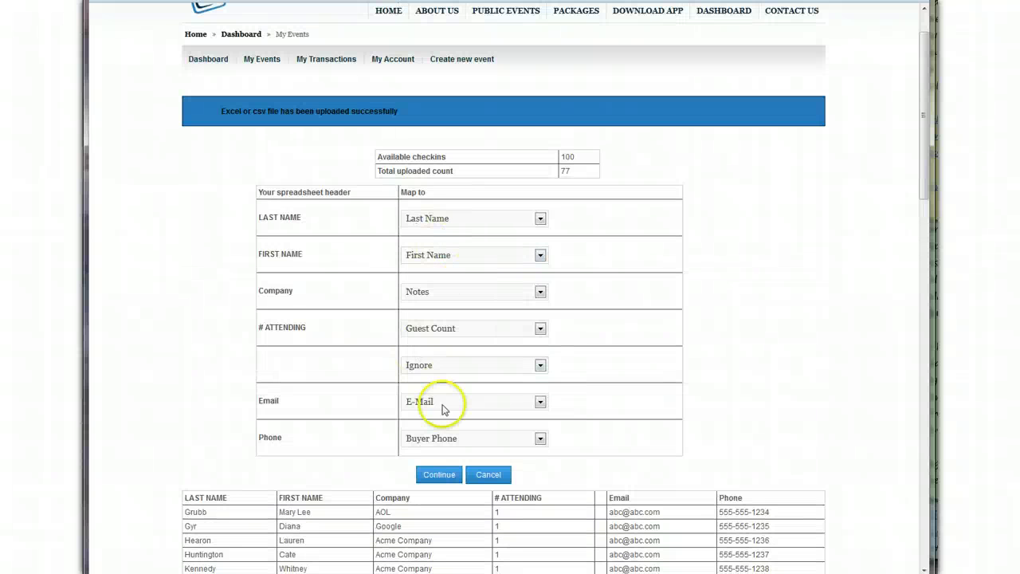
{"action": "scroll", "coordinate": [446, 414], "scroll_direction": "down", "scroll_amount": 1}
{"action": "left_click", "coordinate": [444, 461]}
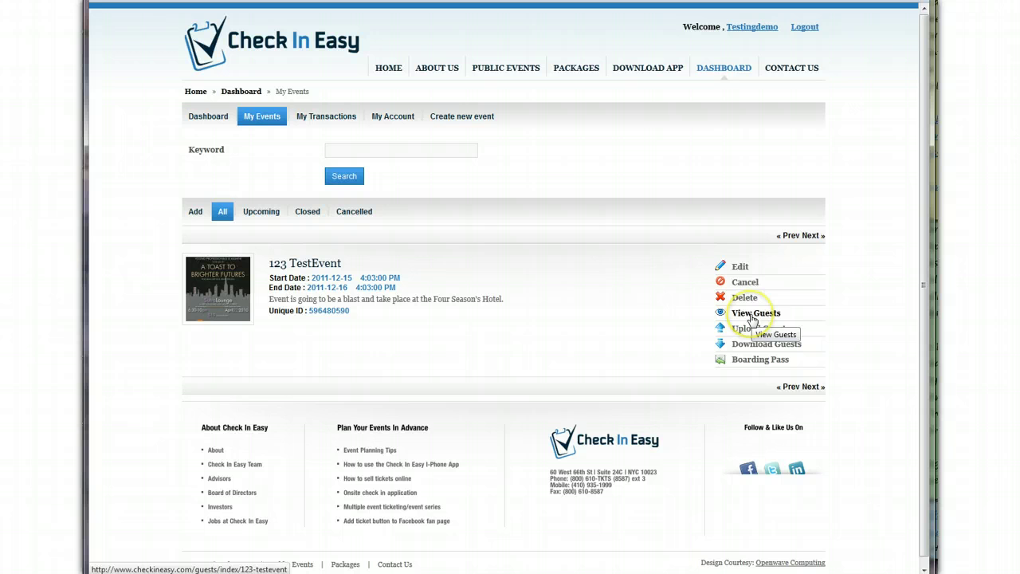
View the guests of 123 TestEvent and examine the event totals and the guest table's contact, code and status columns
{"action": "left_click", "coordinate": [753, 317]}
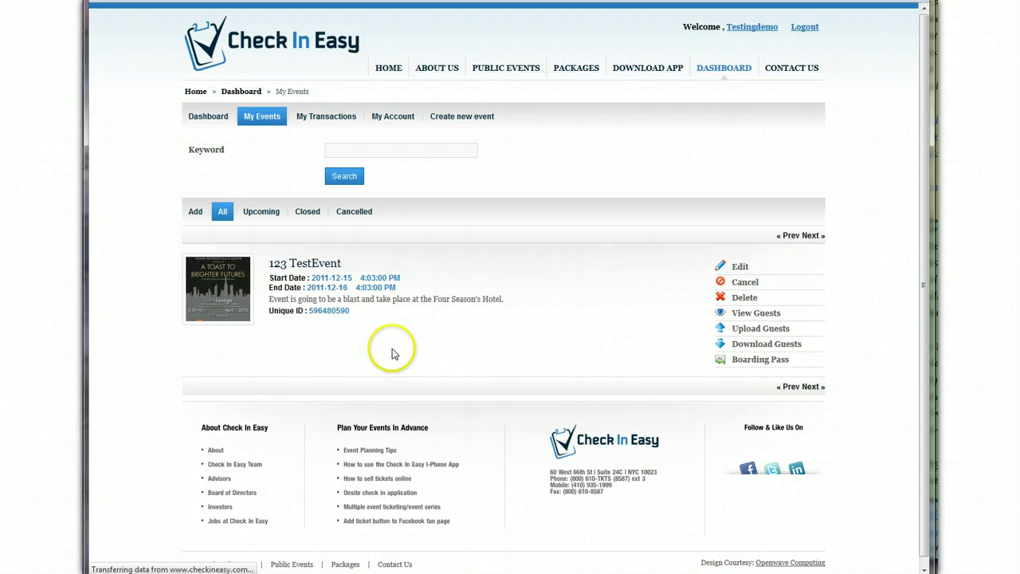
{"action": "scroll", "coordinate": [596, 301], "scroll_direction": "down", "scroll_amount": 3}
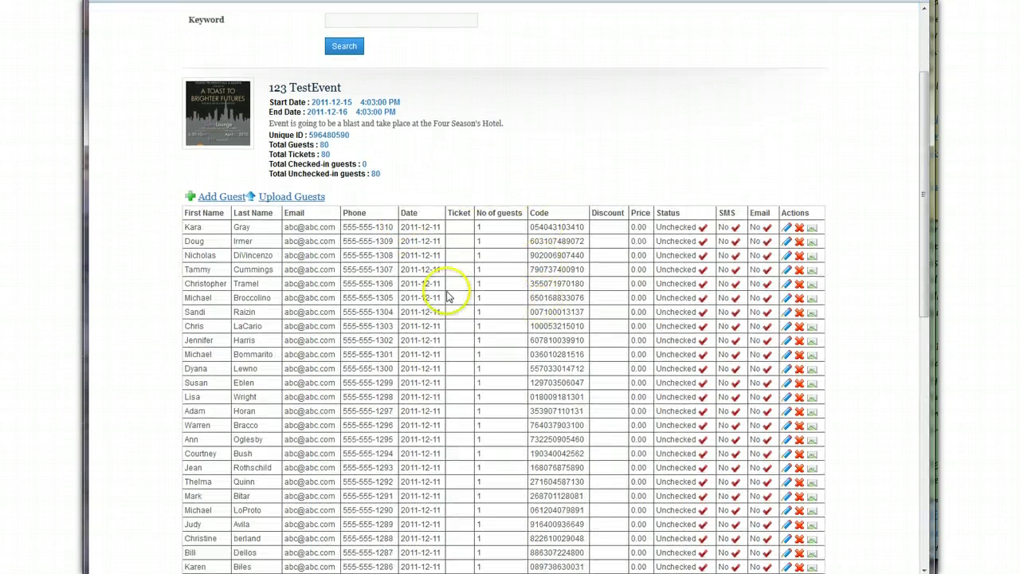
{"action": "scroll", "coordinate": [391, 288], "scroll_direction": "down", "scroll_amount": 1}
{"action": "scroll", "coordinate": [390, 286], "scroll_direction": "up", "scroll_amount": 3}
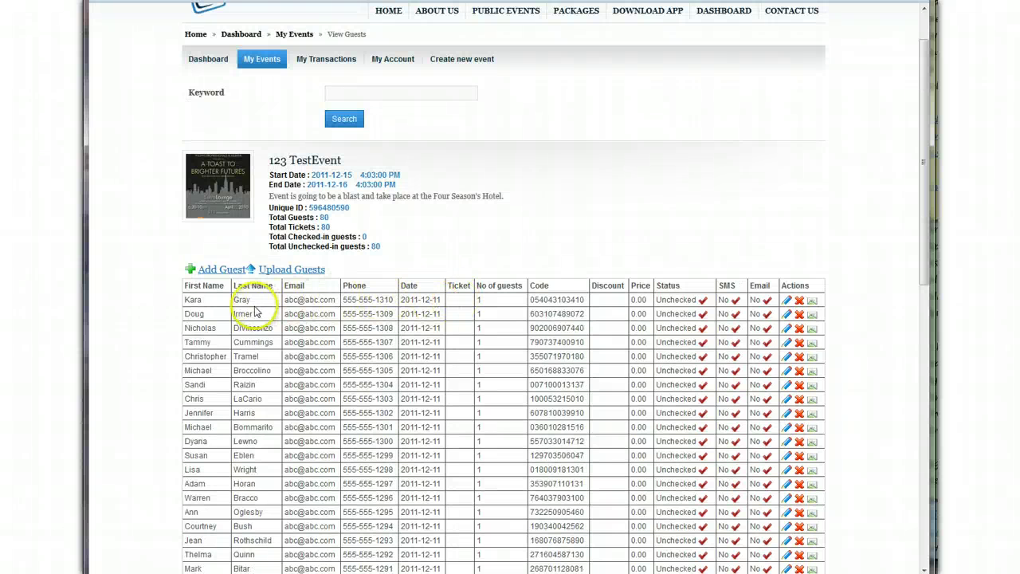
{"action": "scroll", "coordinate": [623, 325], "scroll_direction": "down", "scroll_amount": 3}
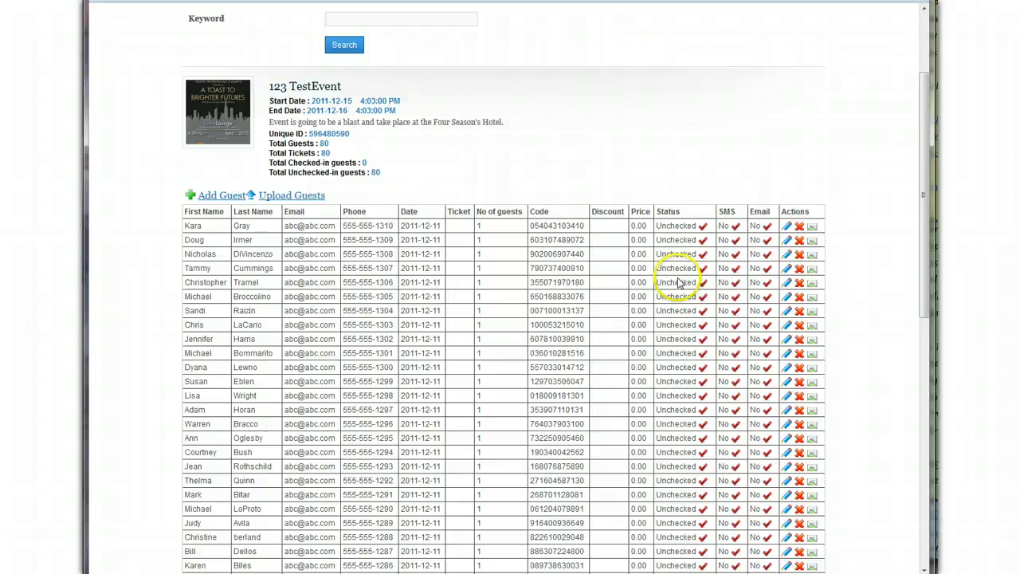
{"action": "scroll", "coordinate": [675, 273], "scroll_direction": "up", "scroll_amount": 1}
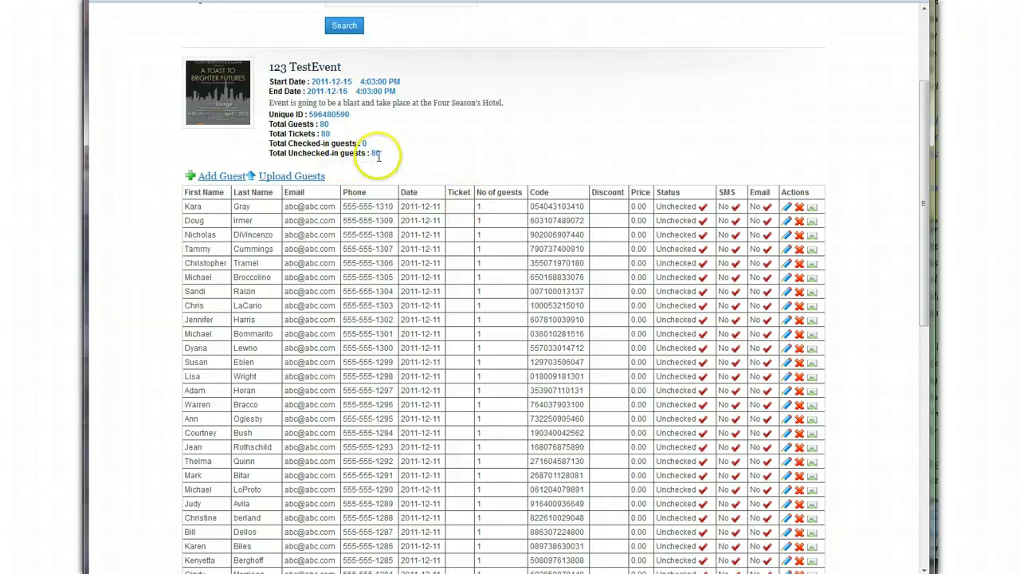
{"action": "scroll", "coordinate": [672, 247], "scroll_direction": "down", "scroll_amount": 5}
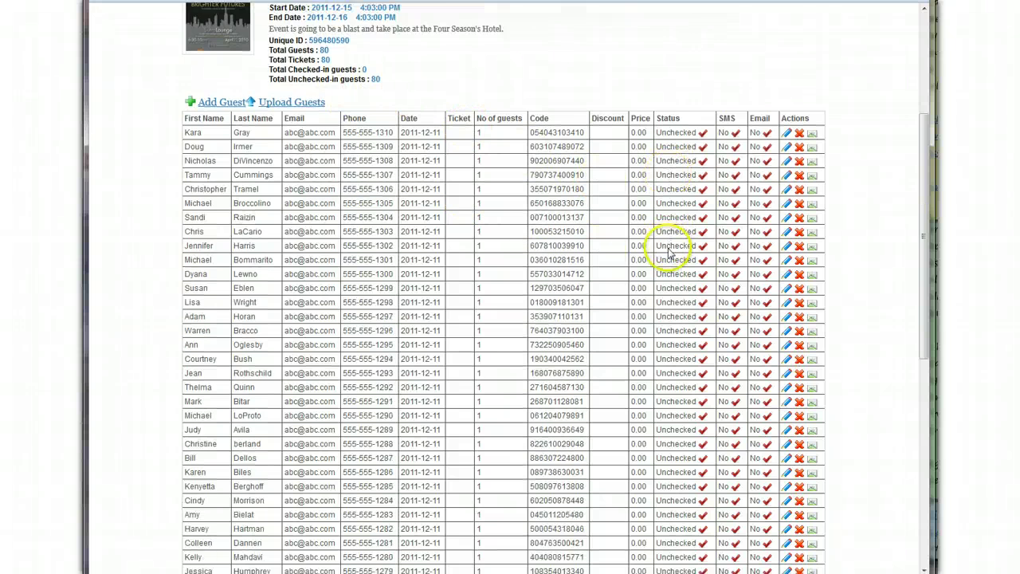
{"action": "scroll", "coordinate": [672, 246], "scroll_direction": "up", "scroll_amount": 5}
{"action": "scroll", "coordinate": [683, 285], "scroll_direction": "down", "scroll_amount": 1}
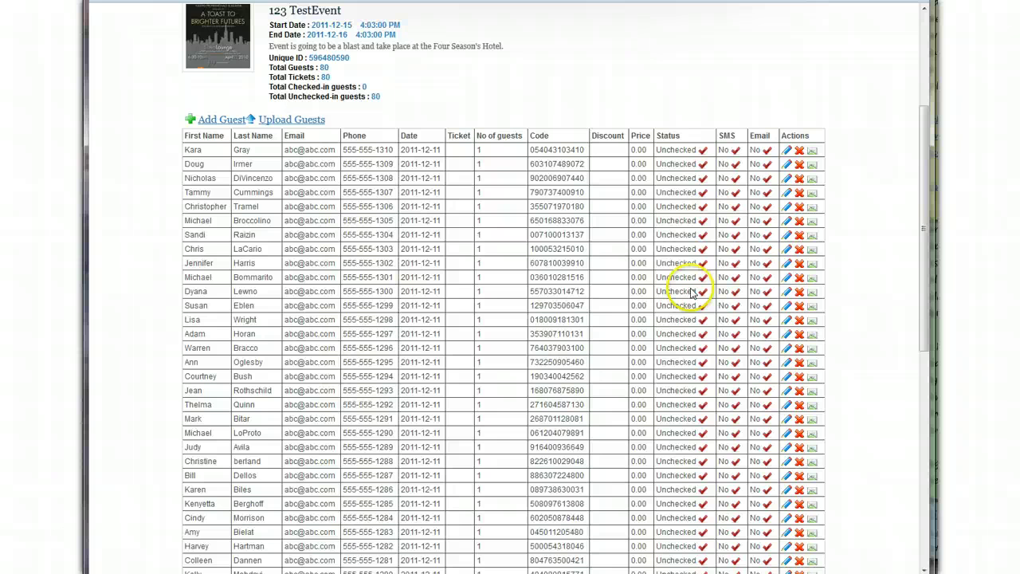
{"action": "scroll", "coordinate": [375, 266], "scroll_direction": "down", "scroll_amount": 1}
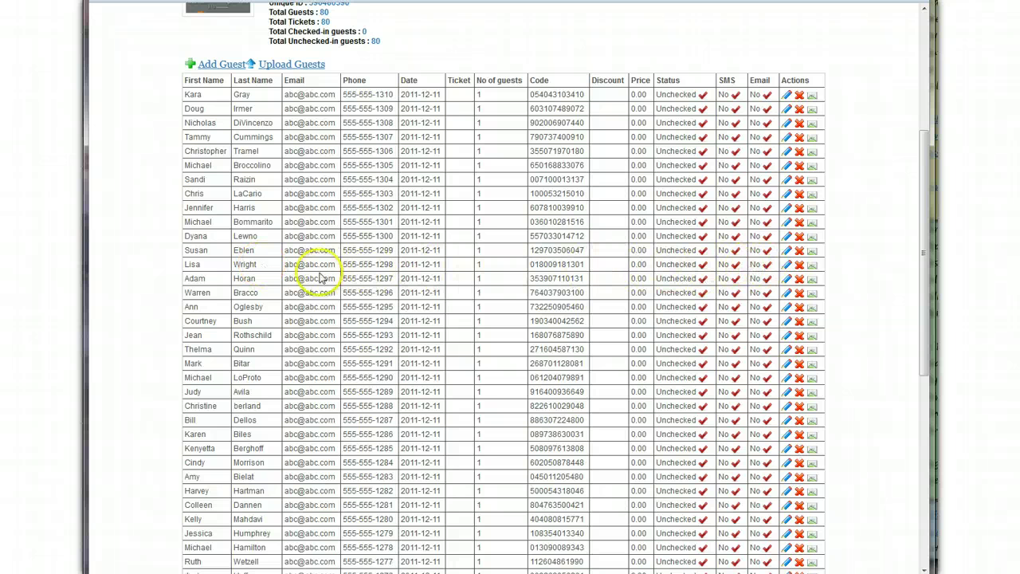
Switch the Email setting to Yes for the thirteenth listed guest and the SMS setting to Yes for the seventh
{"action": "left_click", "coordinate": [765, 267]}
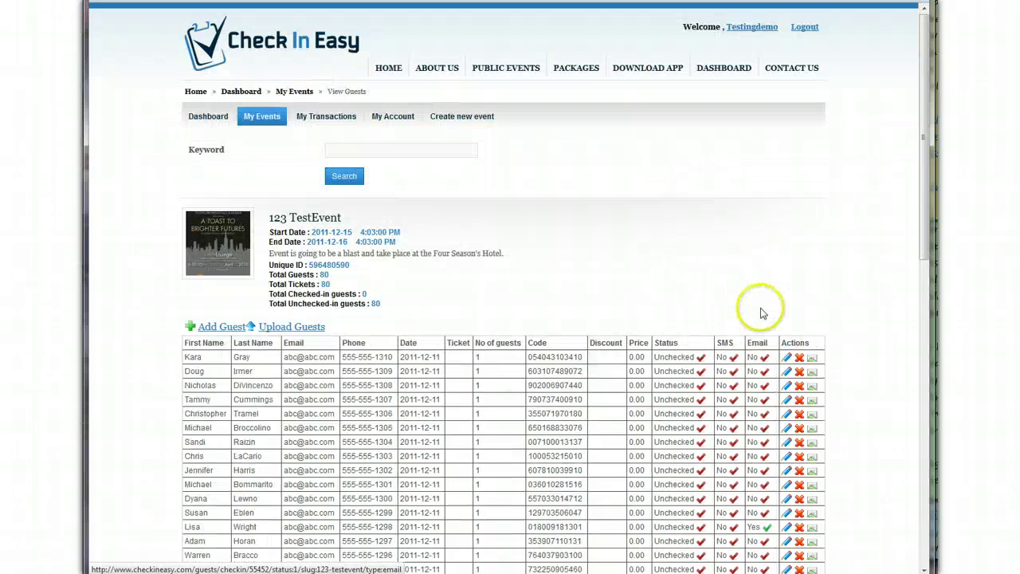
{"action": "scroll", "coordinate": [759, 311], "scroll_direction": "down", "scroll_amount": 3}
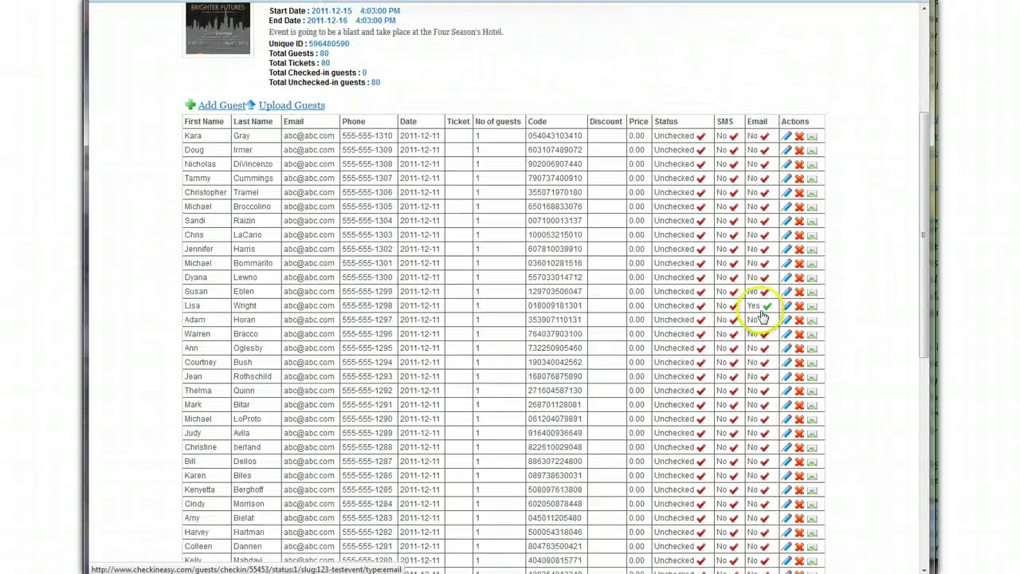
{"action": "left_click", "coordinate": [734, 226]}
{"action": "scroll", "coordinate": [724, 278], "scroll_direction": "down", "scroll_amount": 2}
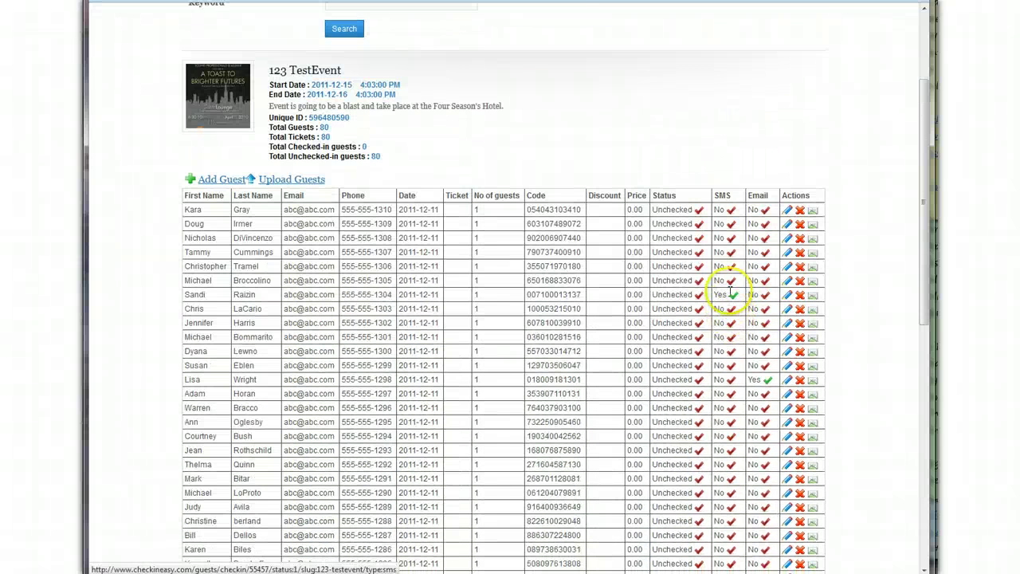
{"action": "scroll", "coordinate": [726, 295], "scroll_direction": "down", "scroll_amount": 5}
{"action": "scroll", "coordinate": [717, 301], "scroll_direction": "up", "scroll_amount": 5}
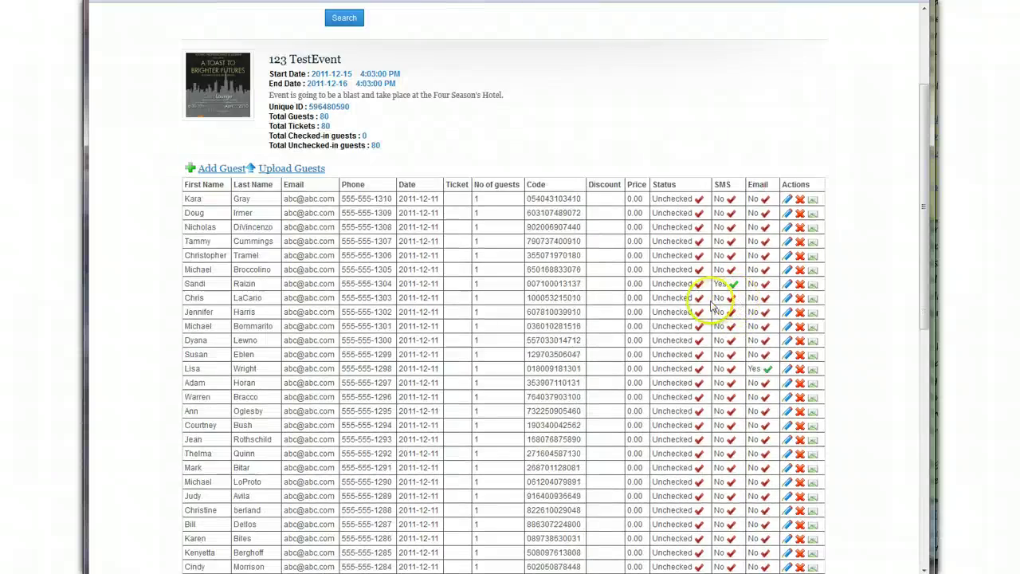
Highlight the Unique ID in the 123 TestEvent summary above the guest table
{"action": "scroll", "coordinate": [711, 305], "scroll_direction": "up", "scroll_amount": 2}
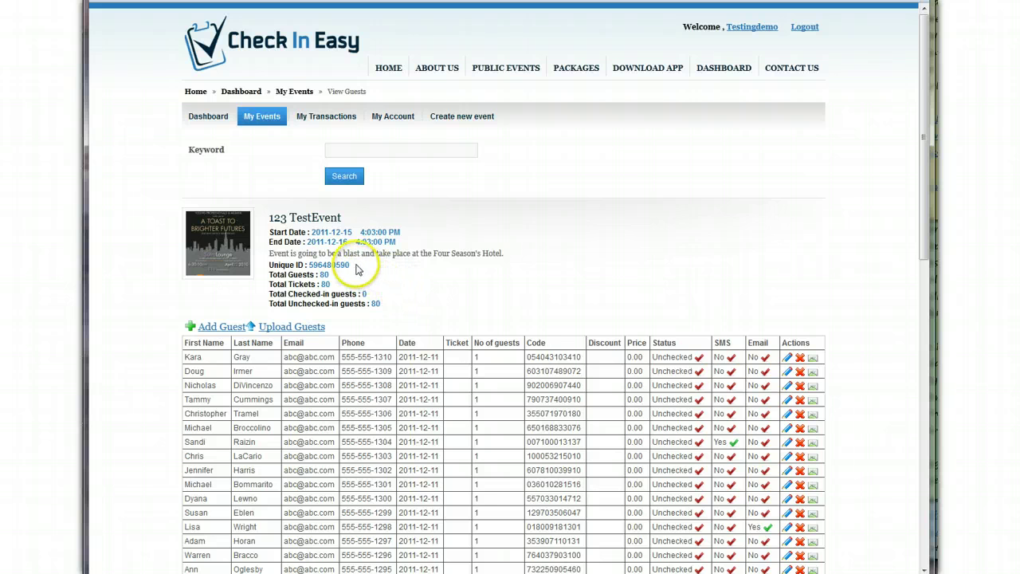
{"action": "left_click_drag", "start_coordinate": [356, 269], "coordinate": [313, 264]}
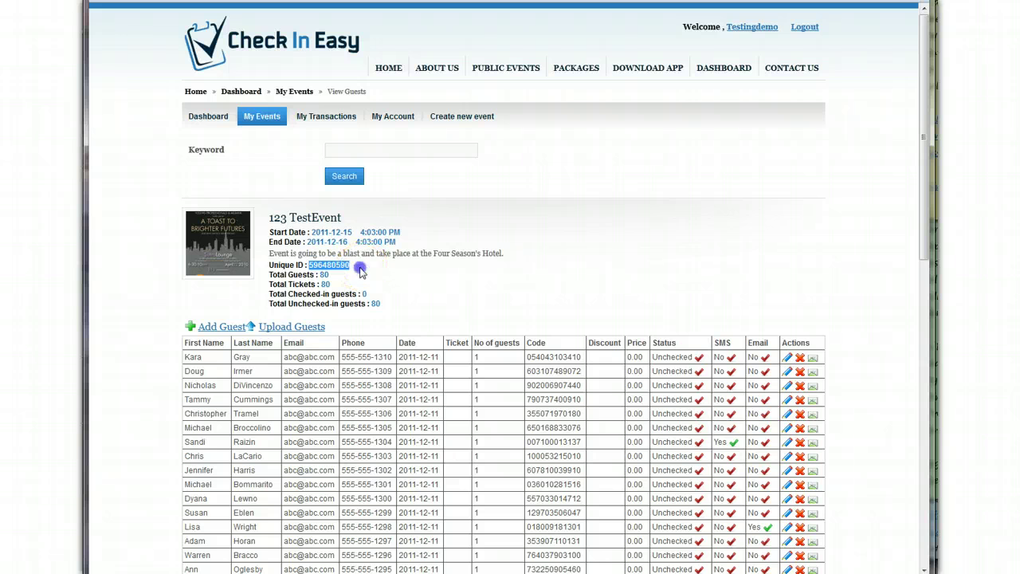
{"action": "left_click", "coordinate": [354, 269]}
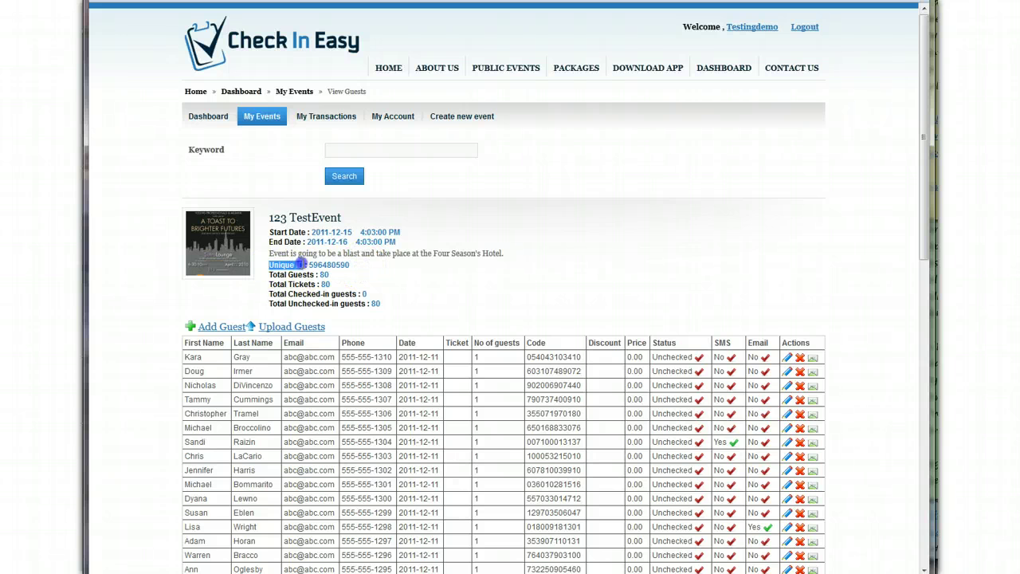
{"action": "left_click", "coordinate": [374, 258]}
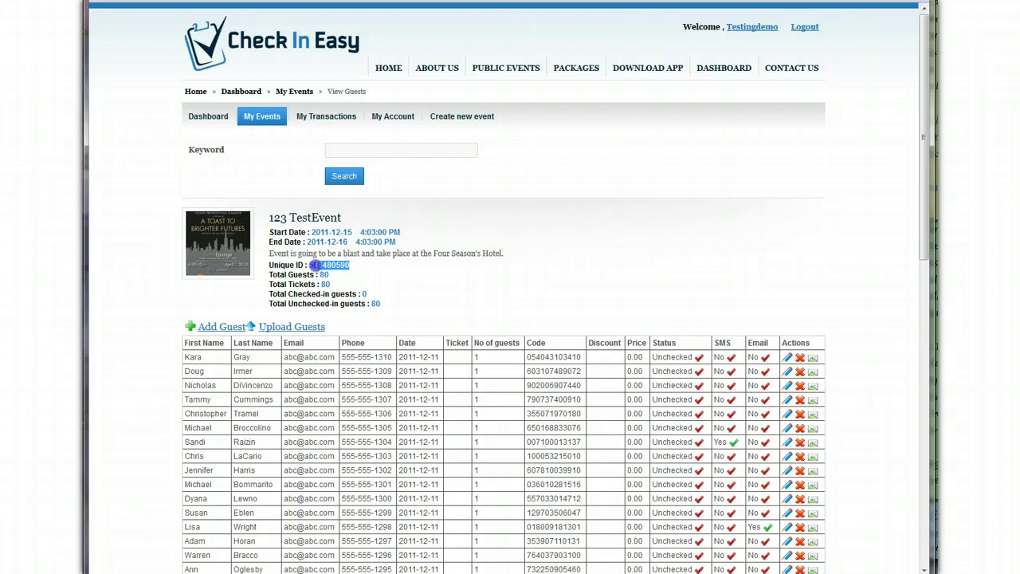
{"action": "left_click_drag", "start_coordinate": [311, 265], "coordinate": [356, 274]}
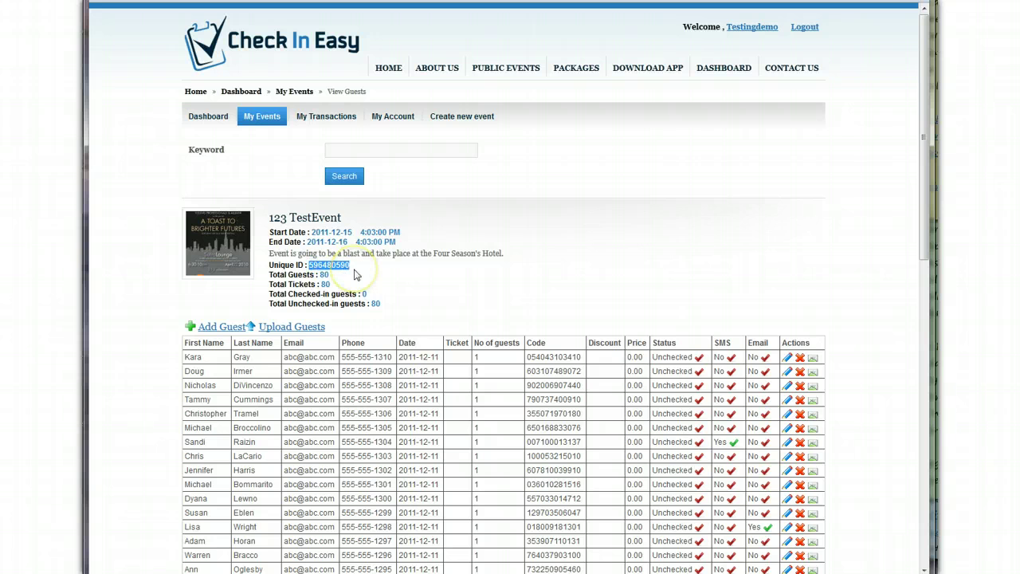
{"action": "left_click", "coordinate": [363, 270]}
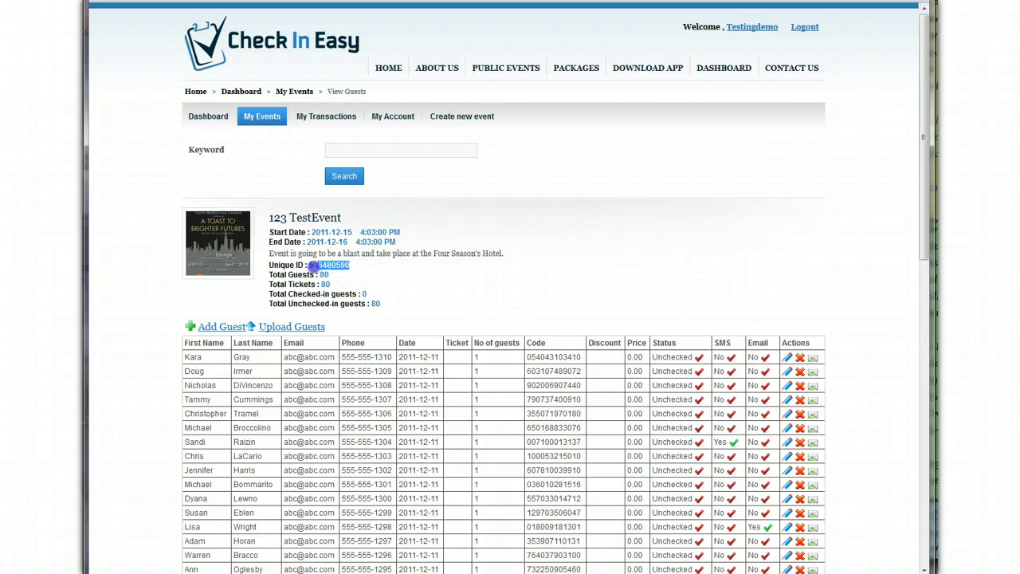
{"action": "left_click_drag", "start_coordinate": [311, 266], "coordinate": [356, 275]}
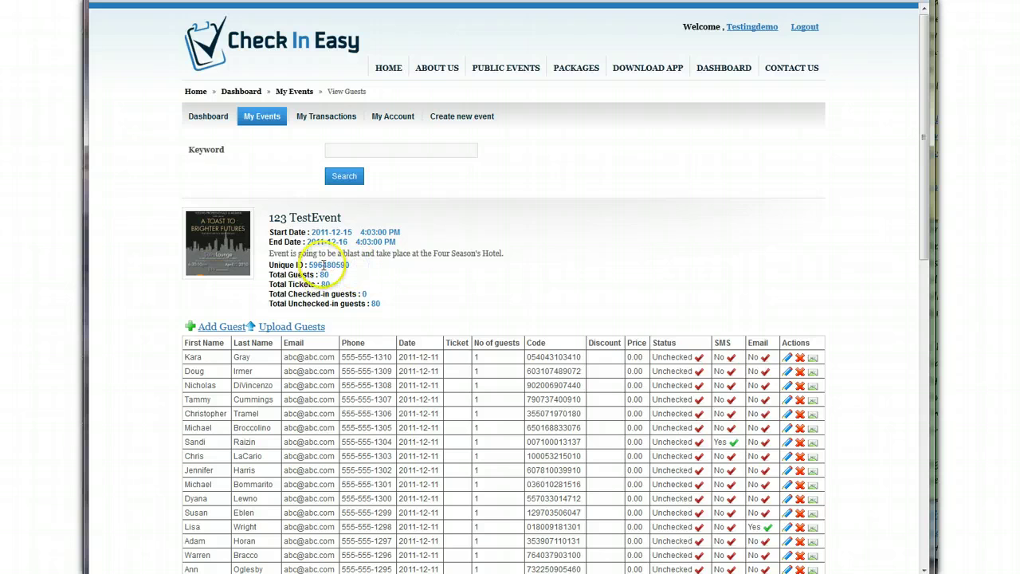
{"action": "left_click", "coordinate": [333, 265]}
{"action": "left_click", "coordinate": [365, 267]}
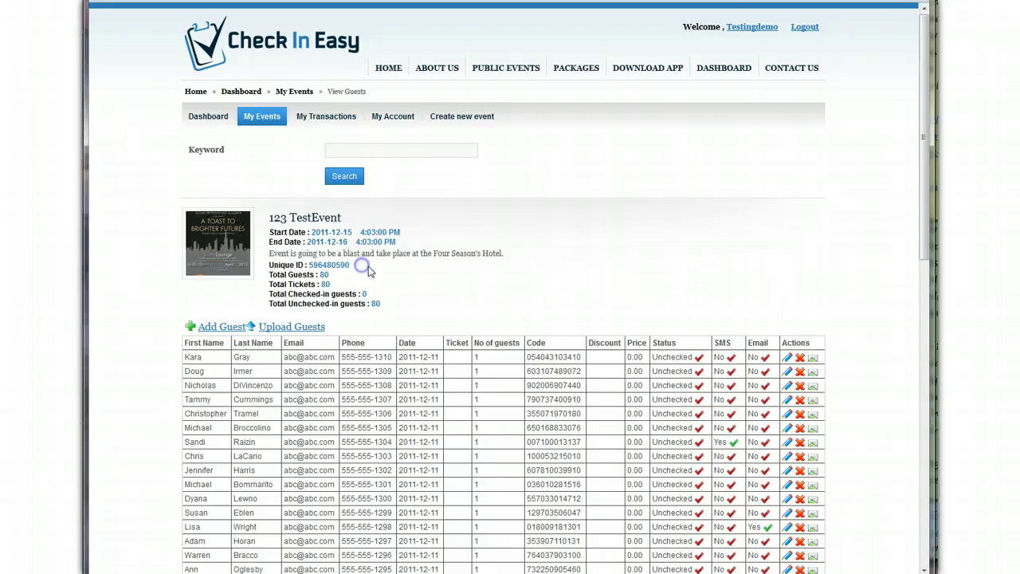
Open the 123 TestEvent boarding pass form and enter the subject "This is your ticket to the event on Thursday" and message "Can't wait to see you."
{"action": "scroll", "coordinate": [450, 267], "scroll_direction": "down", "scroll_amount": 8}
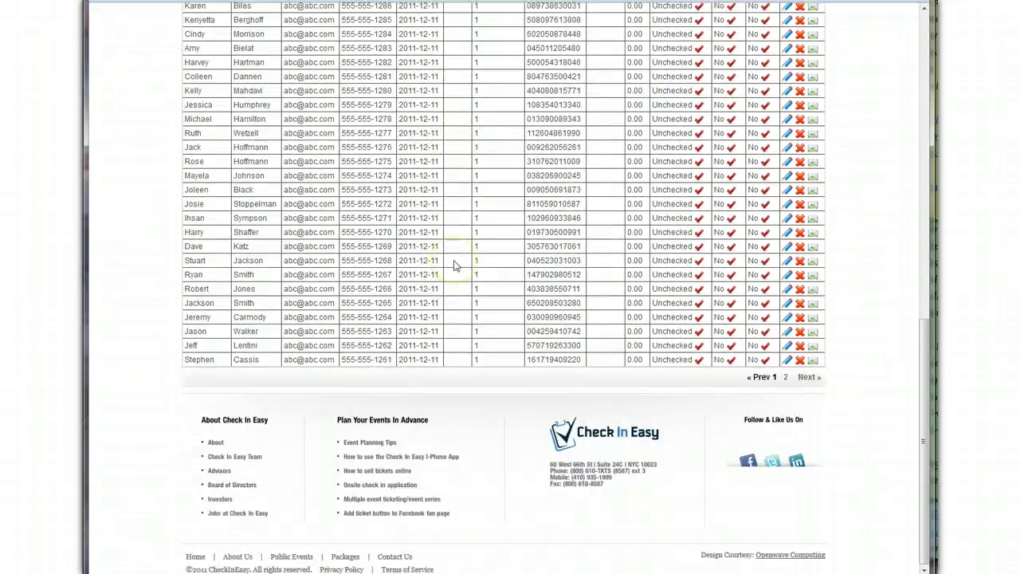
{"action": "scroll", "coordinate": [454, 266], "scroll_direction": "up", "scroll_amount": 4}
{"action": "scroll", "coordinate": [455, 266], "scroll_direction": "up", "scroll_amount": 4}
{"action": "left_click", "coordinate": [315, 173]}
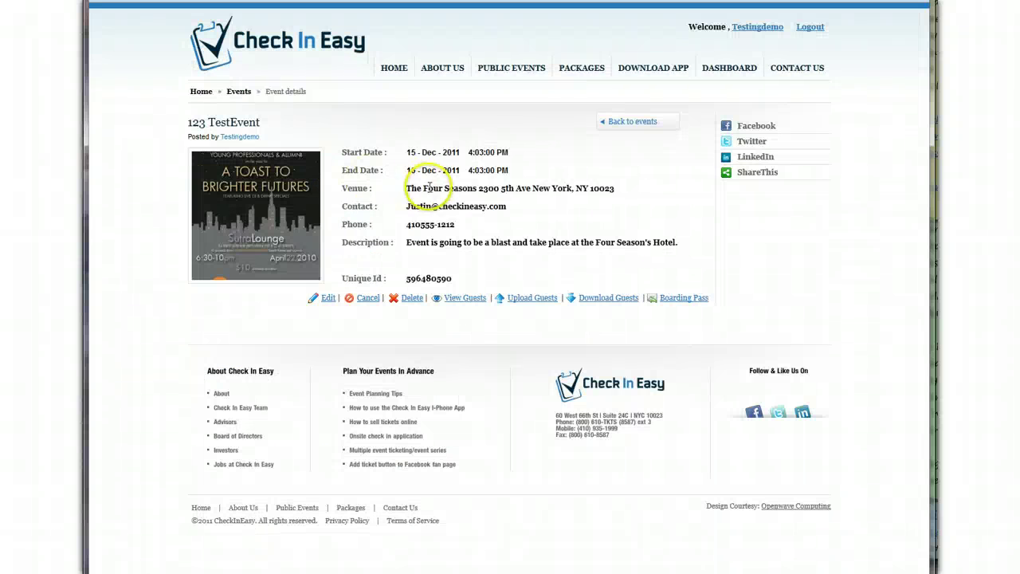
{"action": "left_click", "coordinate": [684, 299]}
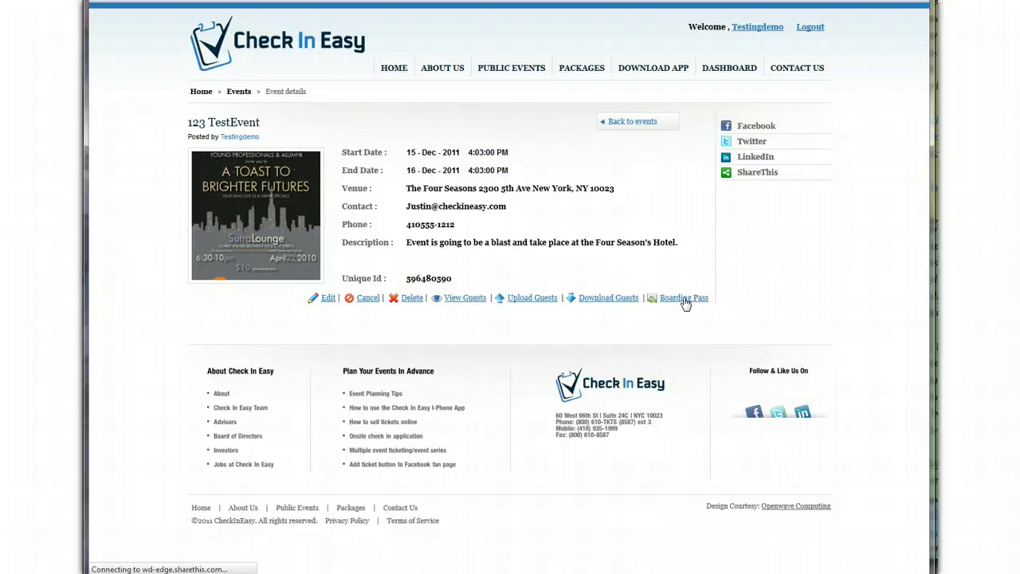
{"action": "left_click", "coordinate": [344, 160]}
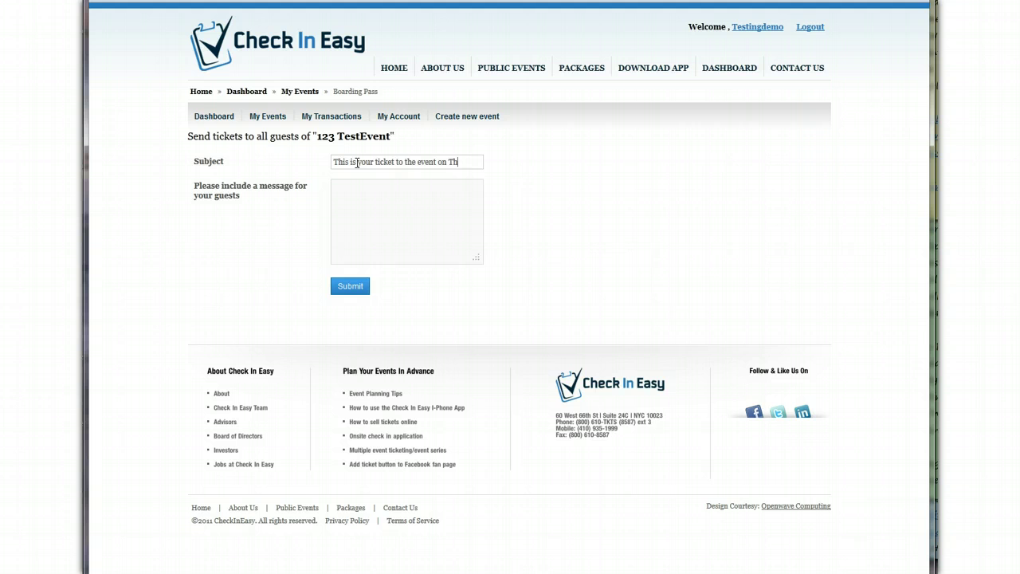
{"action": "left_click", "coordinate": [380, 201]}
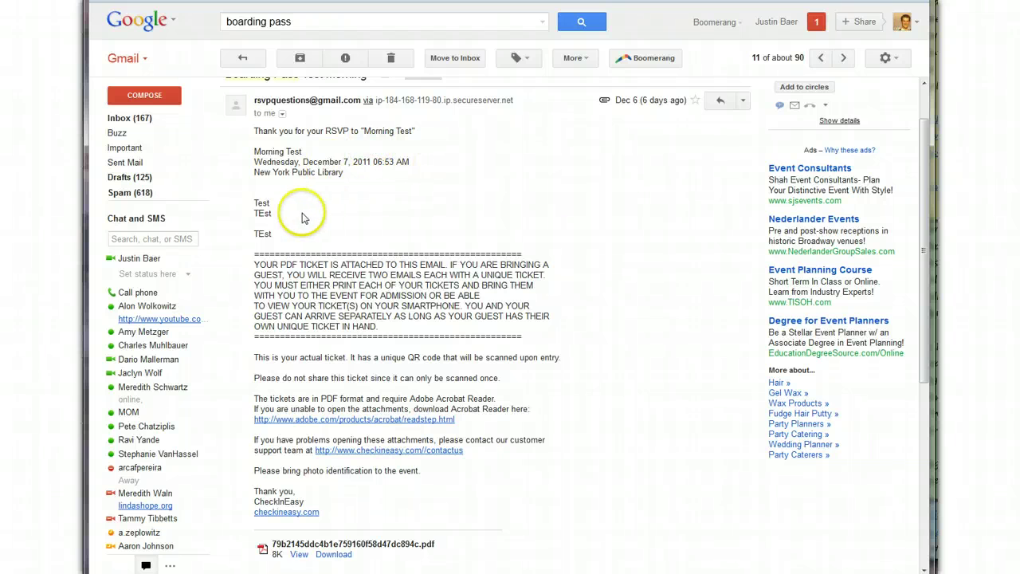
Examine the sample Boarding Pass Test Morning email in Gmail, highlighting its custom message lines and event name
{"action": "left_click", "coordinate": [264, 231]}
{"action": "left_click_drag", "start_coordinate": [264, 230], "coordinate": [255, 202]}
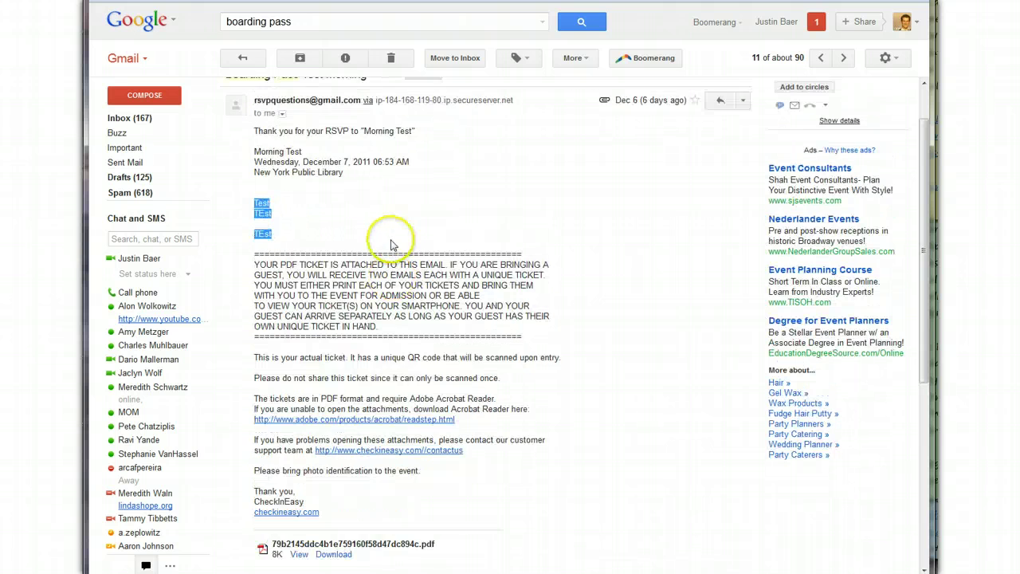
{"action": "scroll", "coordinate": [392, 234], "scroll_direction": "up", "scroll_amount": 1}
{"action": "left_click_drag", "start_coordinate": [348, 209], "coordinate": [263, 180]}
{"action": "left_click", "coordinate": [322, 158]}
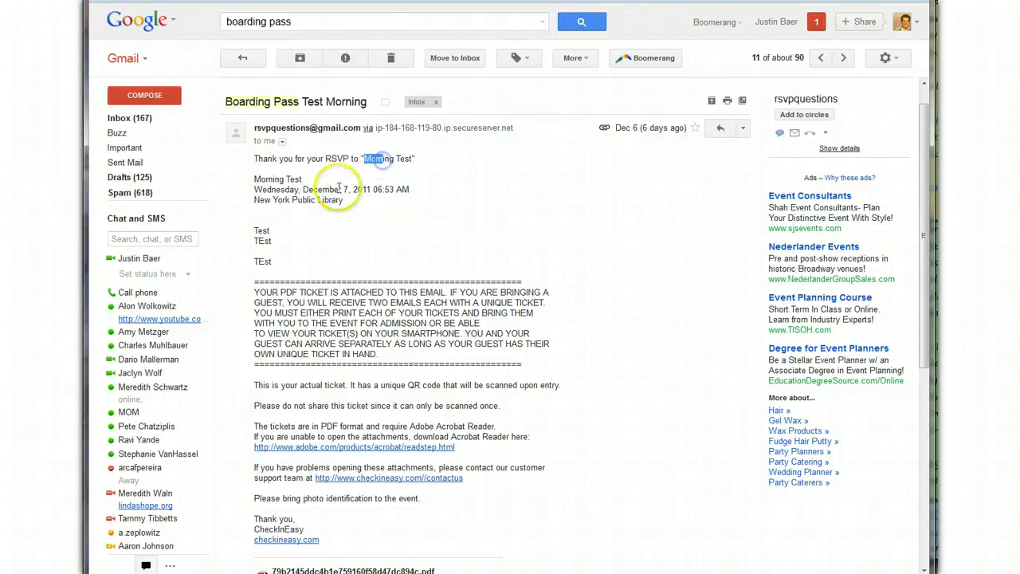
{"action": "scroll", "coordinate": [383, 388], "scroll_direction": "down", "scroll_amount": 3}
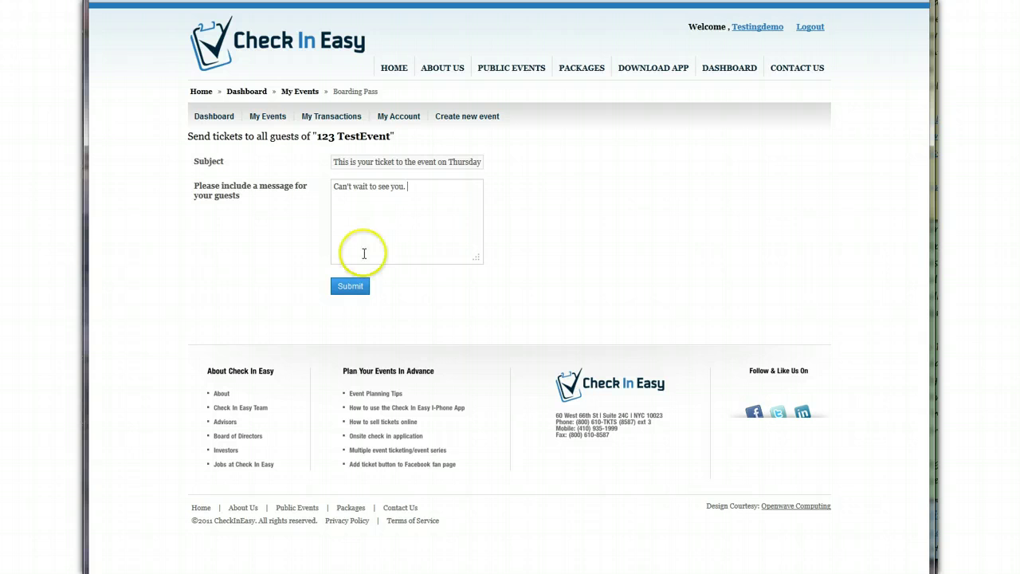
Leave the ticket message form for the My Events list and highlight the Unique ID of 123 TestEvent
{"action": "left_click", "coordinate": [350, 288]}
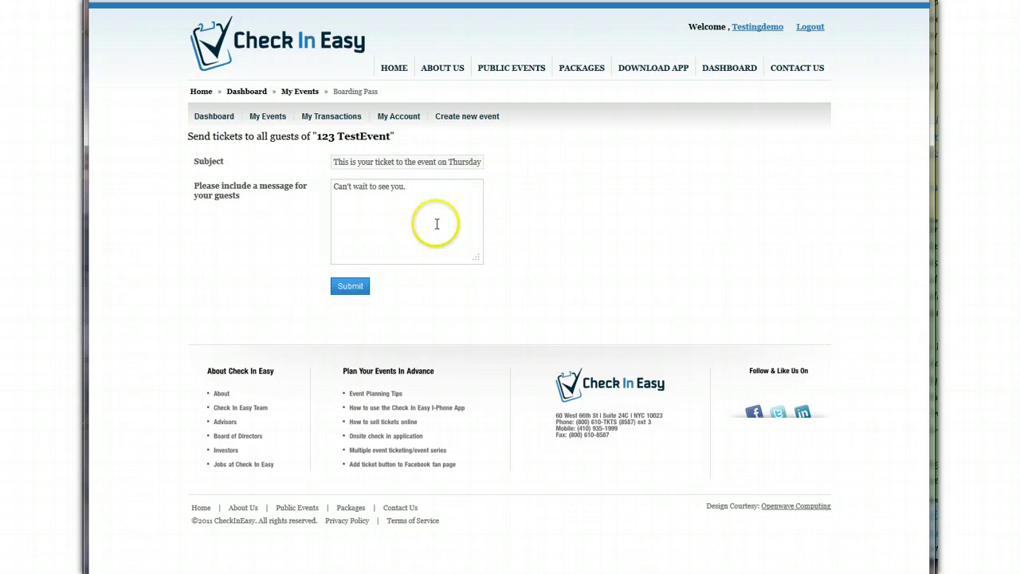
{"action": "left_click", "coordinate": [281, 125]}
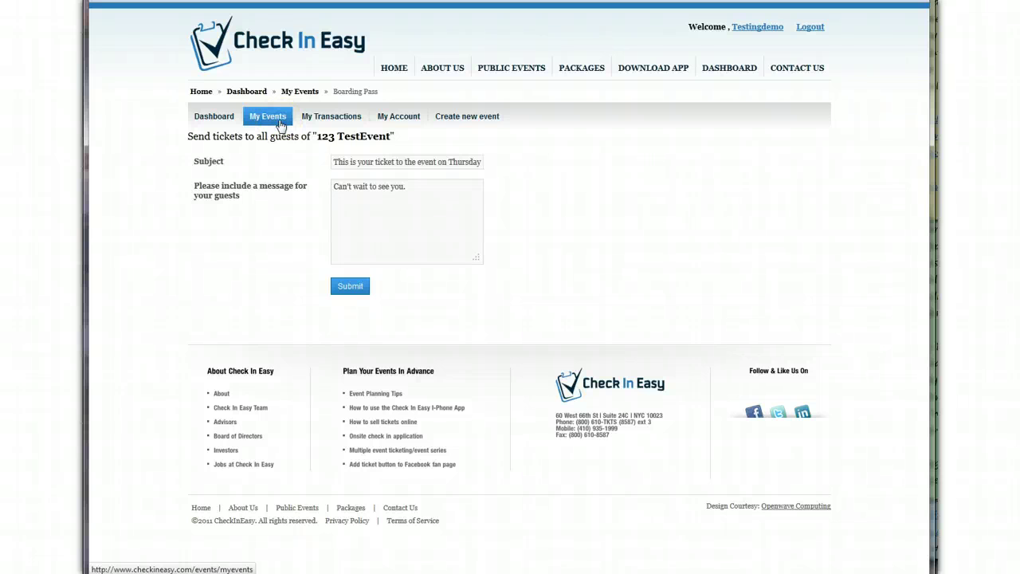
{"action": "left_click", "coordinate": [355, 313]}
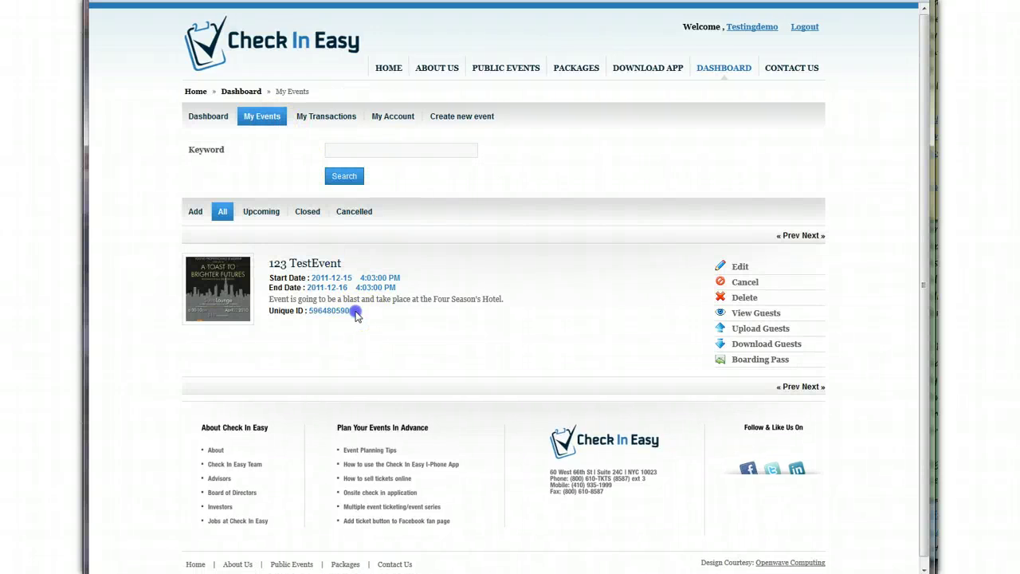
{"action": "left_click", "coordinate": [319, 324]}
{"action": "left_click", "coordinate": [345, 310]}
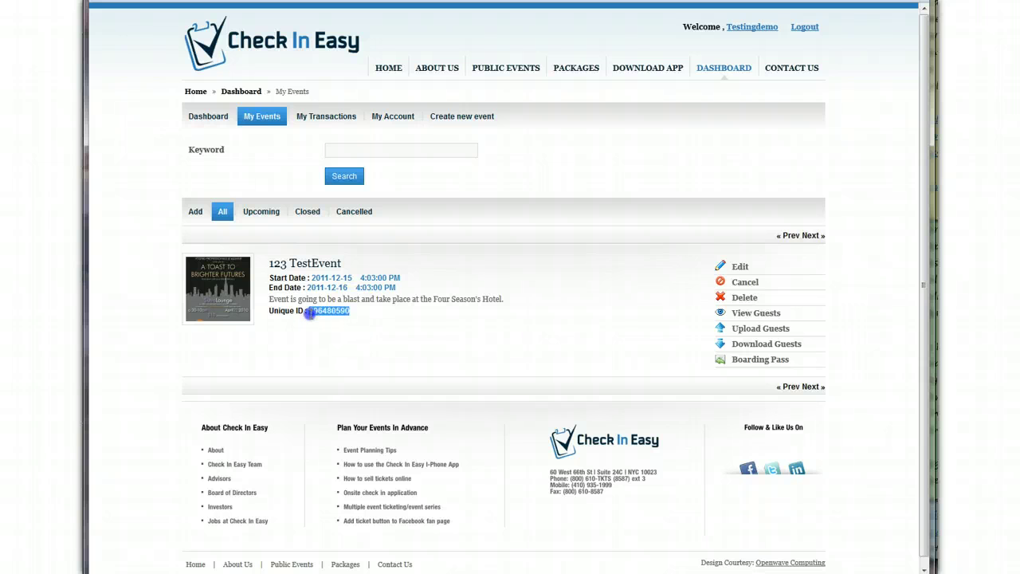
{"action": "left_click", "coordinate": [331, 328]}
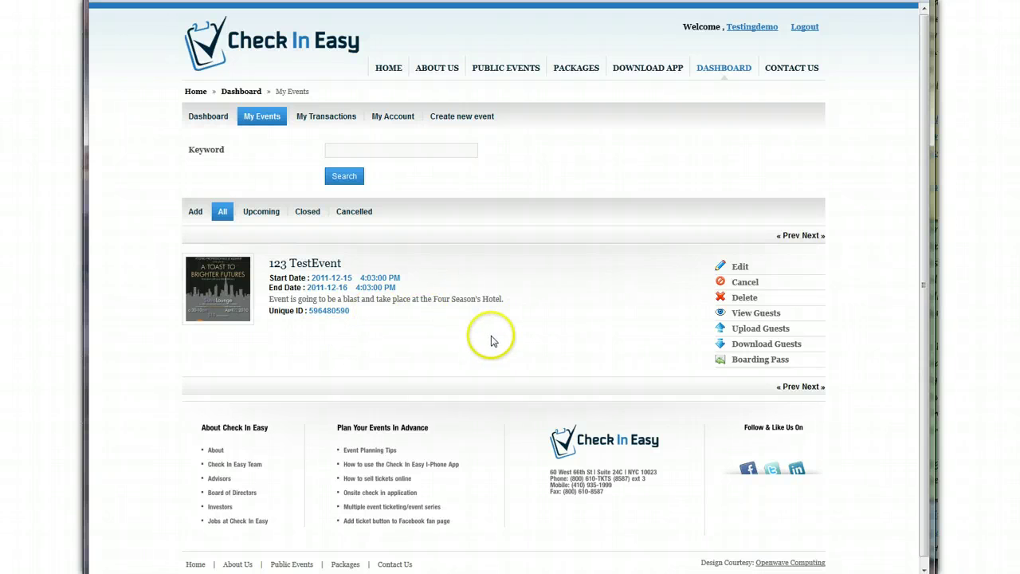